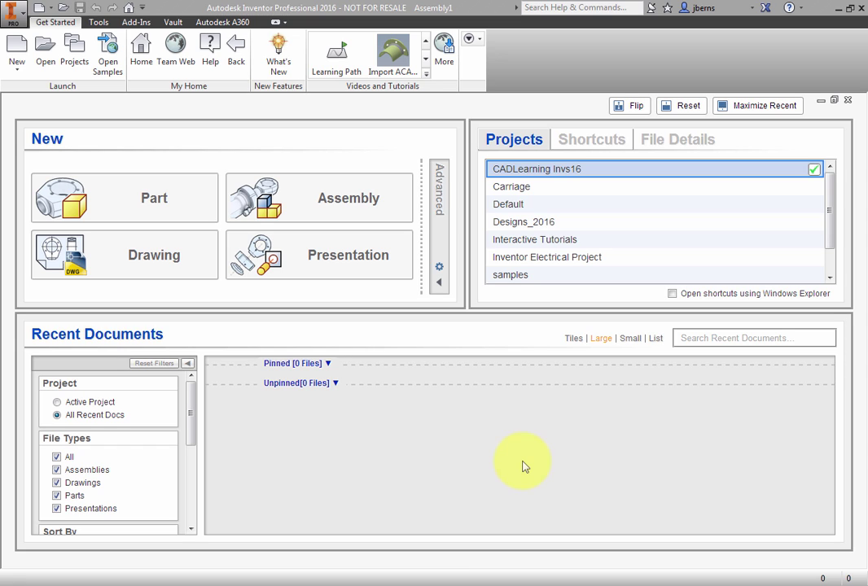
Start a new part and check that the Create Freeform command group is enabled for display
left_click(187, 200)
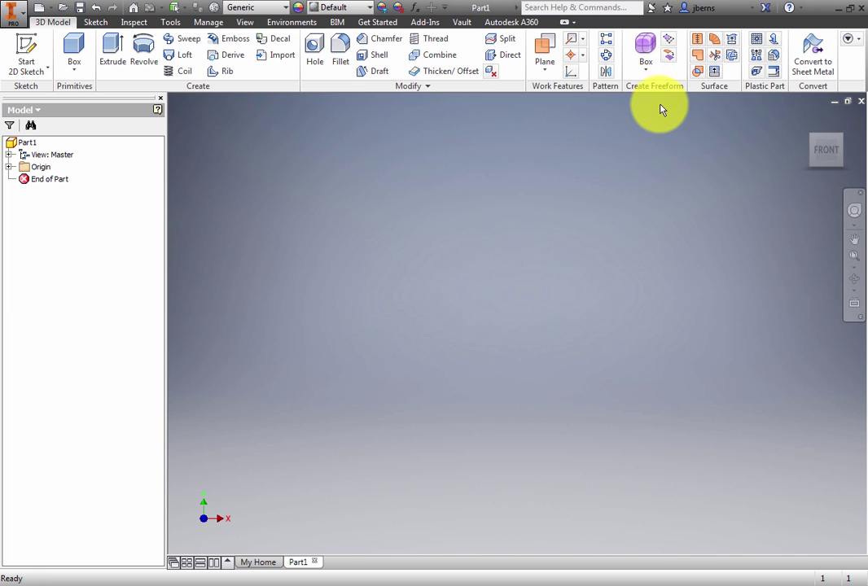
right_click(513, 82)
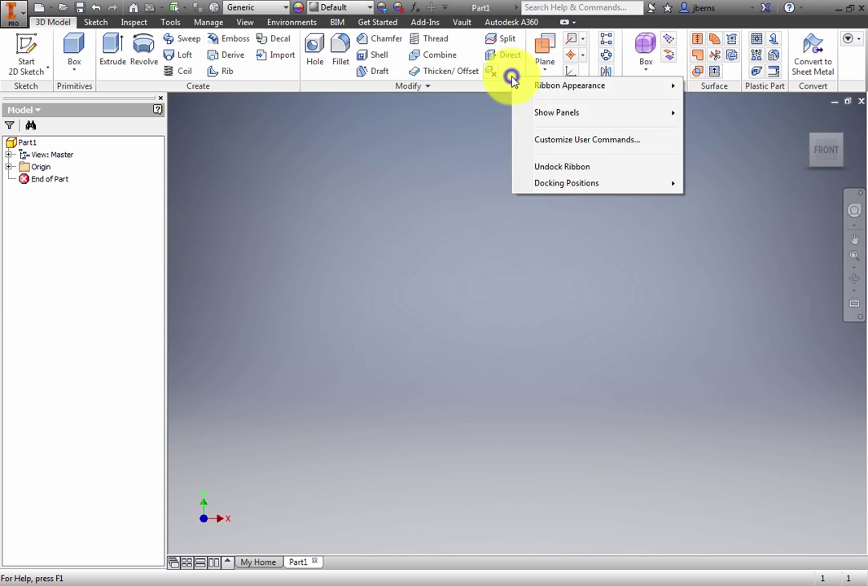
mouse_move(570, 117)
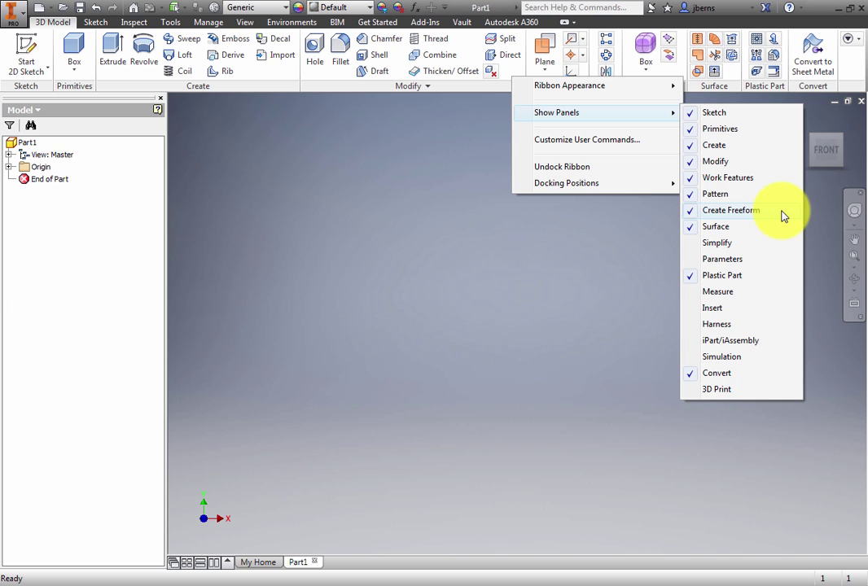
left_click(622, 217)
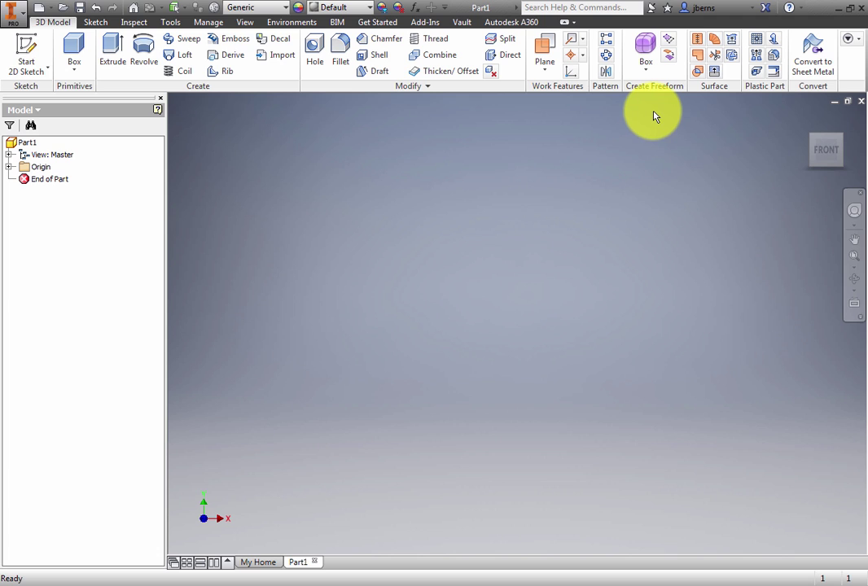
Place a new freeform box on the XY plane, centred on the origin
left_click(645, 72)
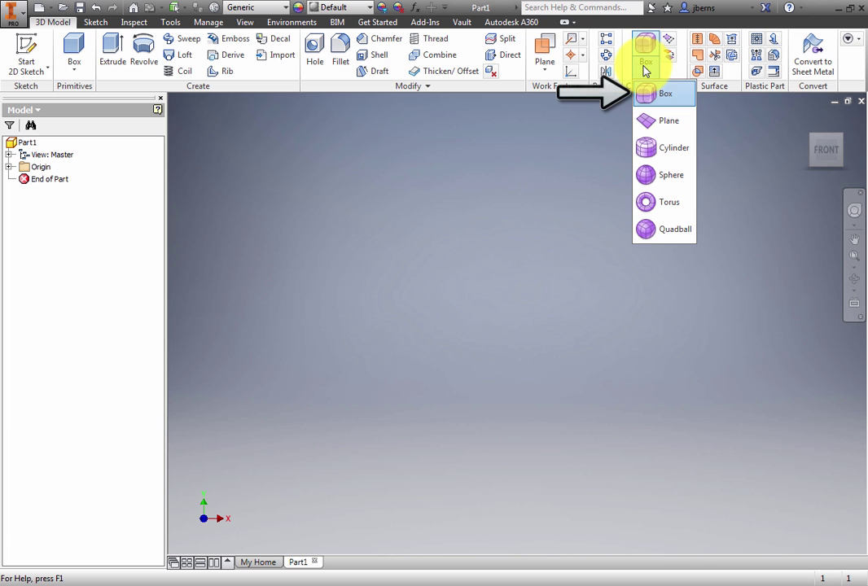
left_click(677, 97)
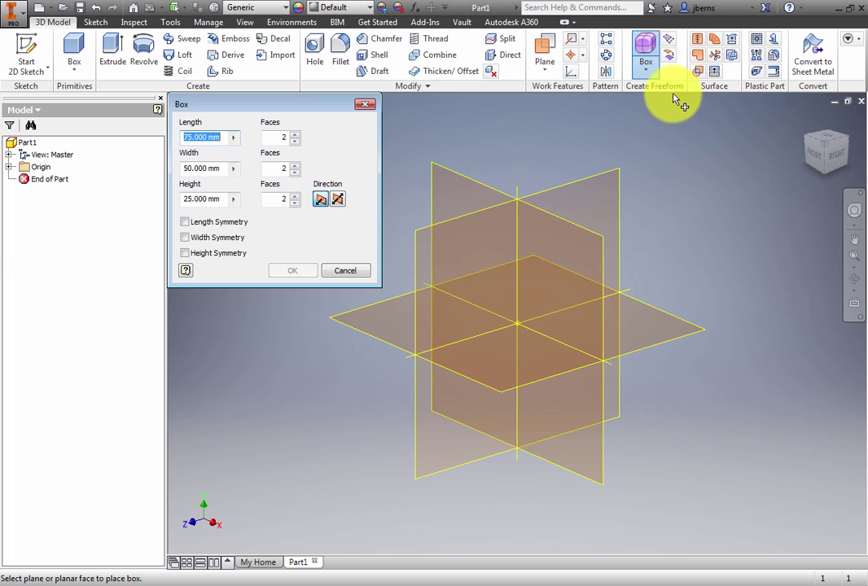
left_click(463, 179)
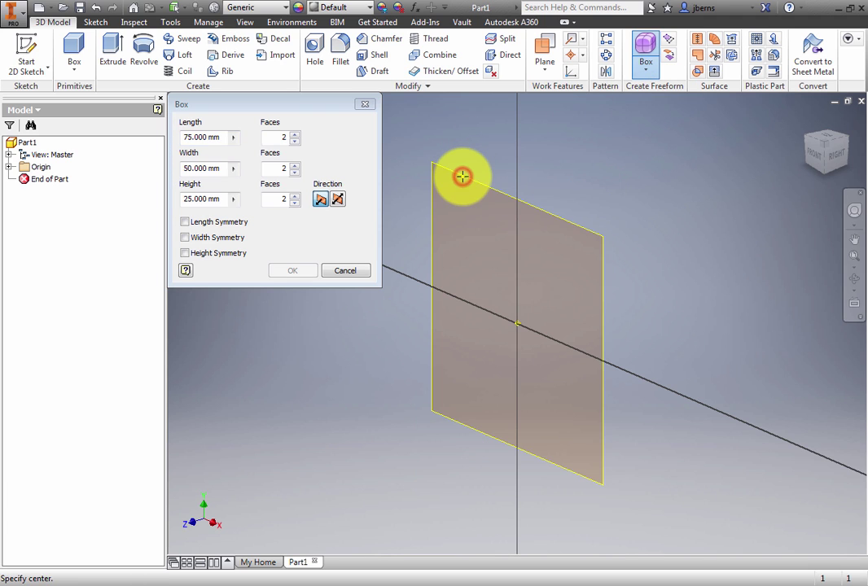
left_click(517, 326)
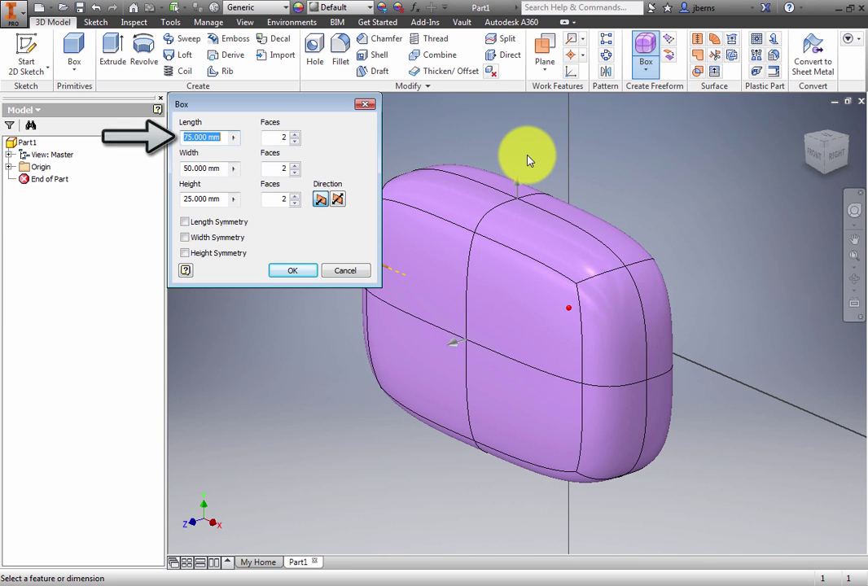
Create the box with length 200 mm and 6 faces, width 100 mm and 4 faces, and height 50 mm and 4 faces
type("200")
key("Tab")
type("6")
key("Tab")
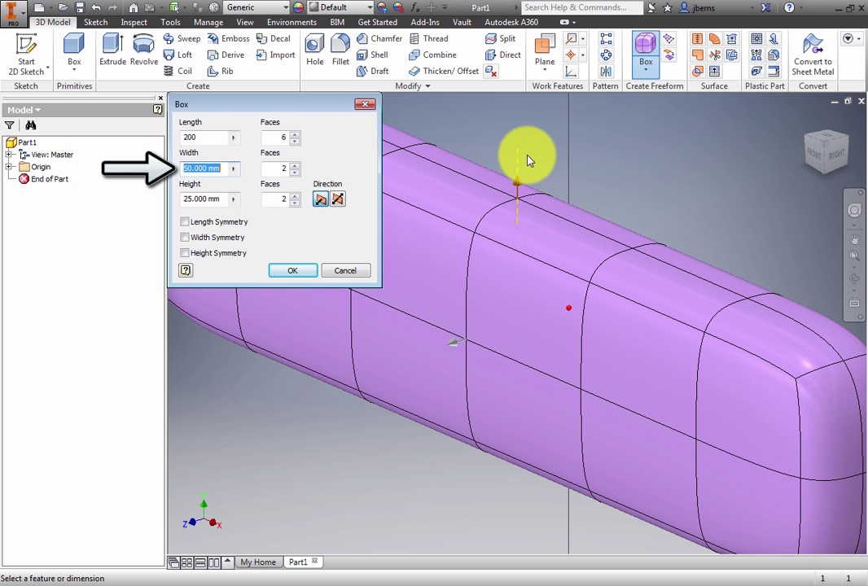
type("100")
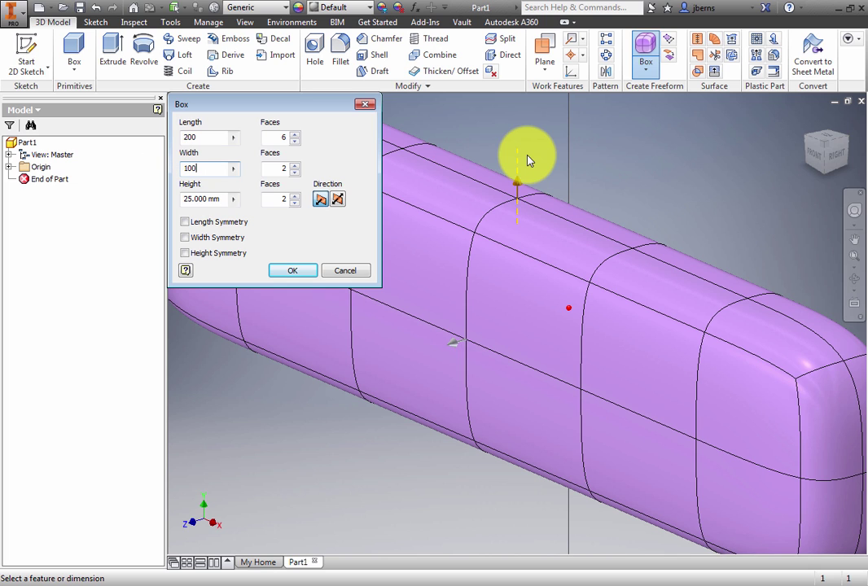
key("Tab")
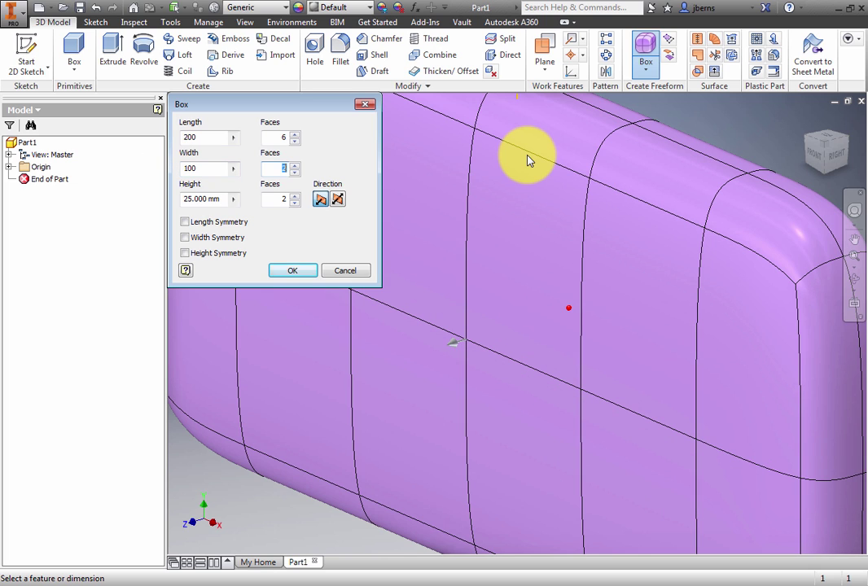
type("4")
key("Tab")
type("50")
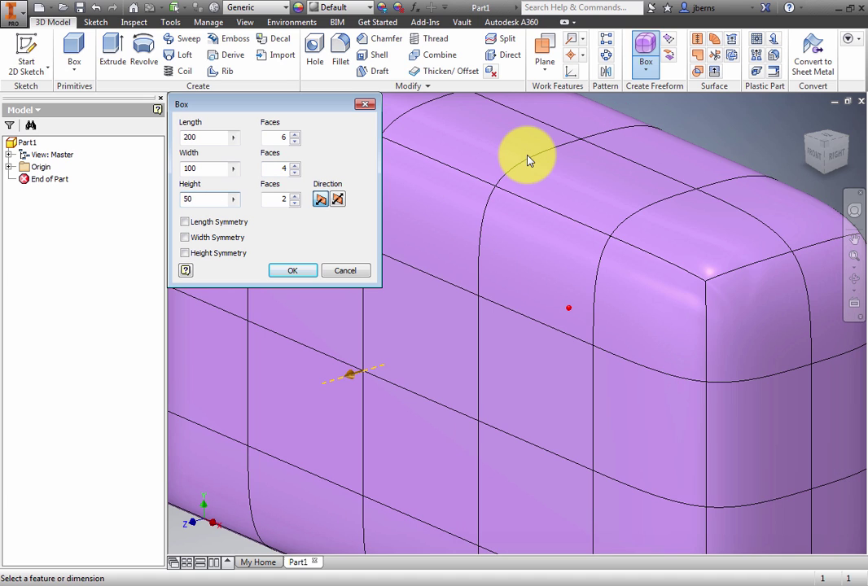
key("Tab")
type("4")
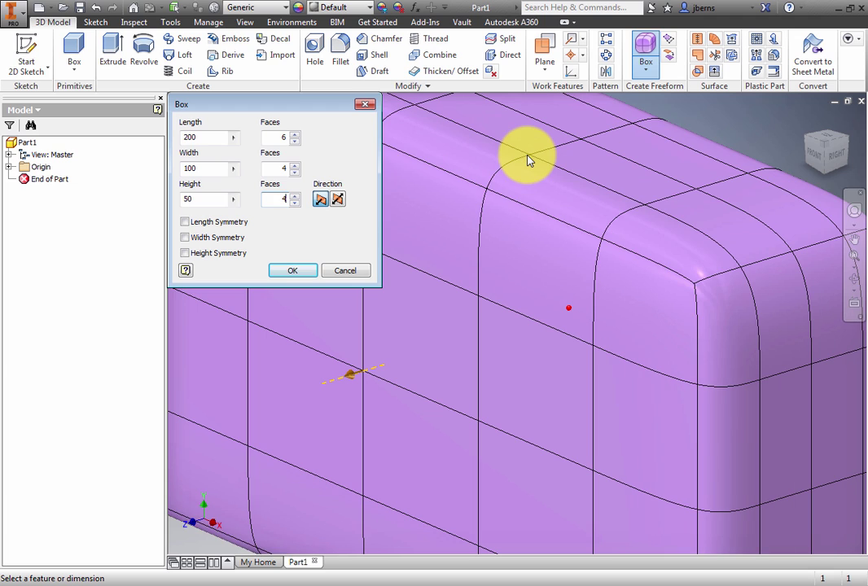
left_click(297, 271)
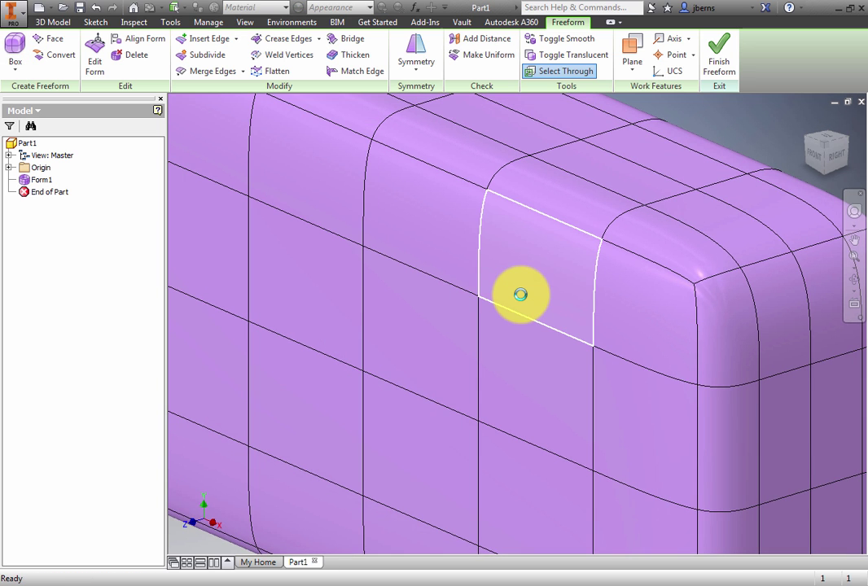
Make the freeform box translucent, switching its smooth display off and back on
scroll(521, 298, "up", 4)
scroll(521, 300, "up", 3)
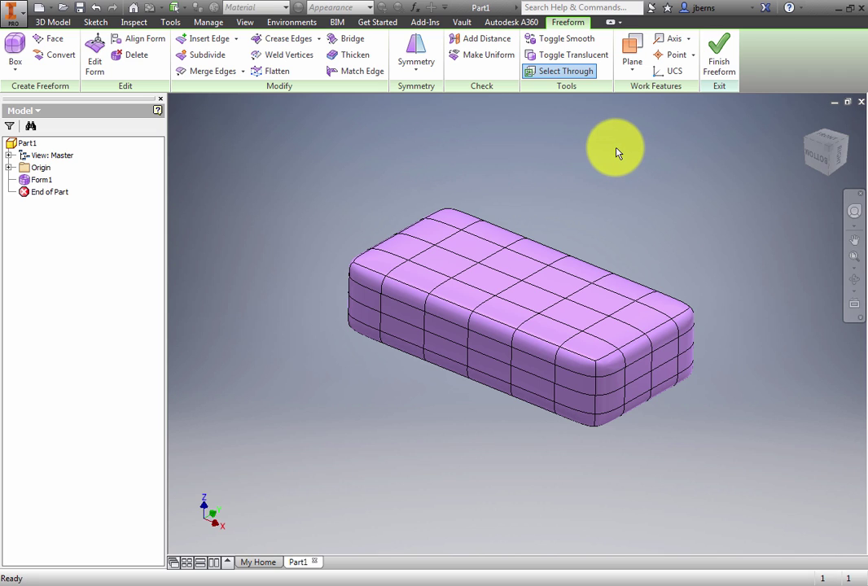
left_click(576, 38)
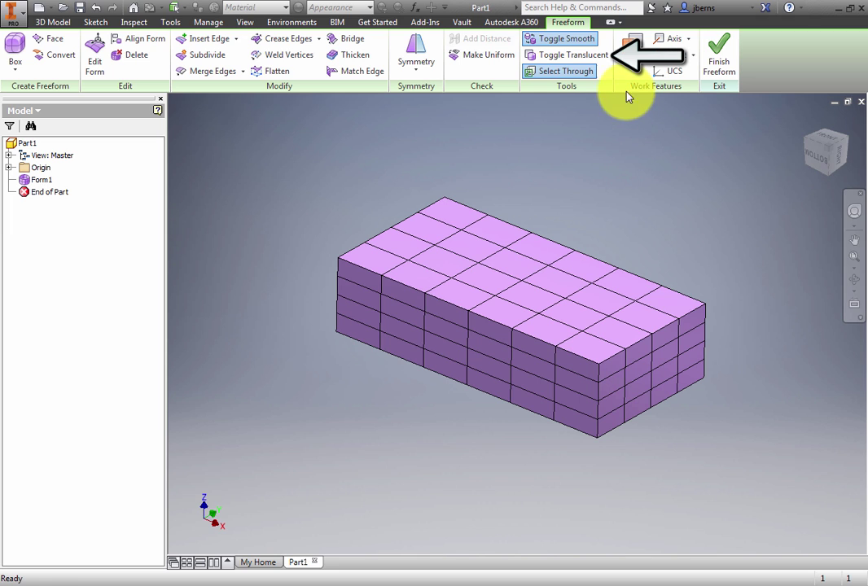
left_click(594, 55)
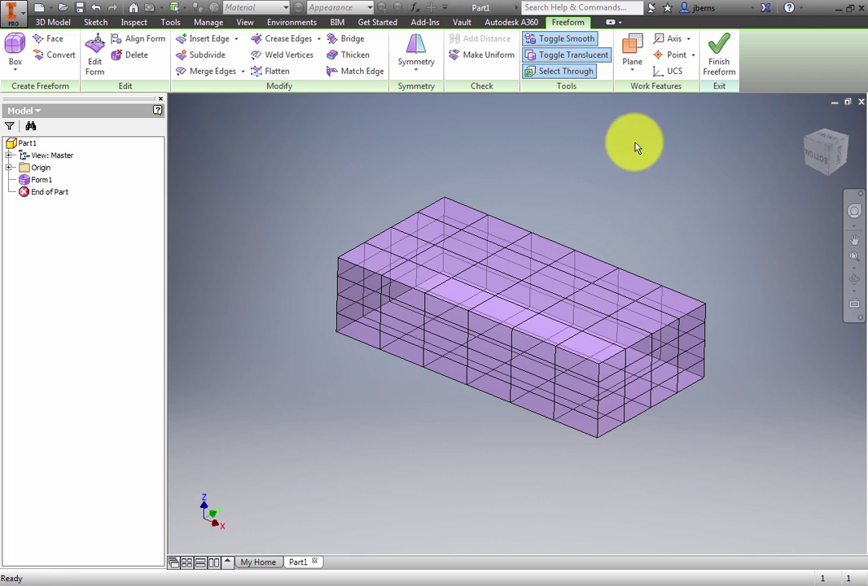
left_click(581, 39)
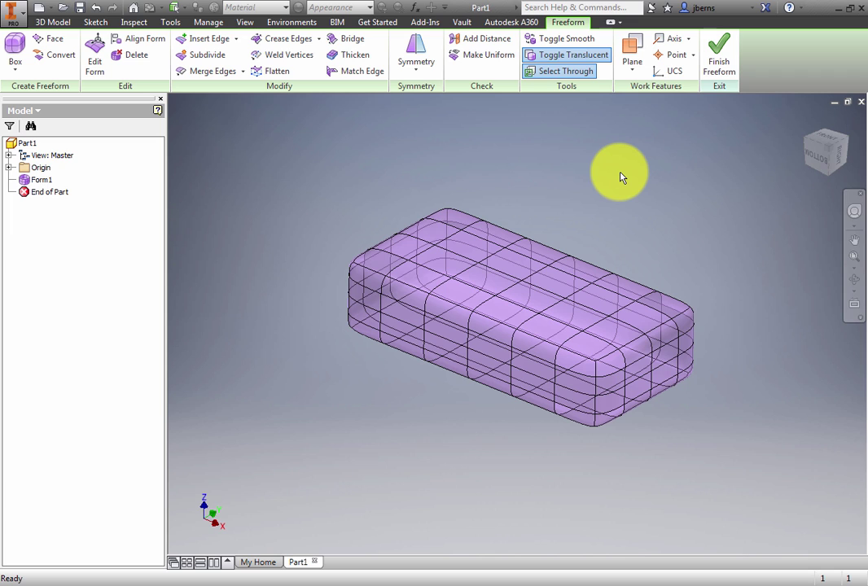
Place a freeform cylinder on the XY plane, centred in open space beyond the positive X end of the box
left_click(15, 72)
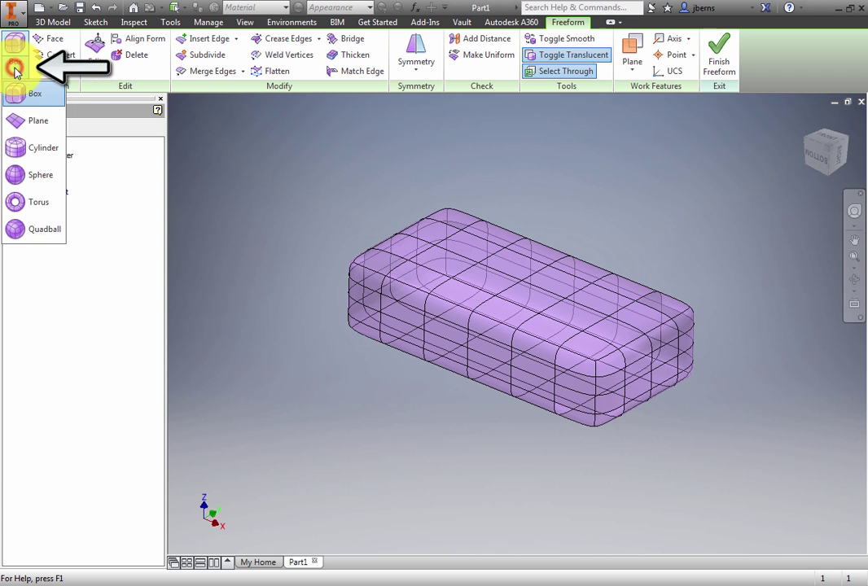
left_click(40, 151)
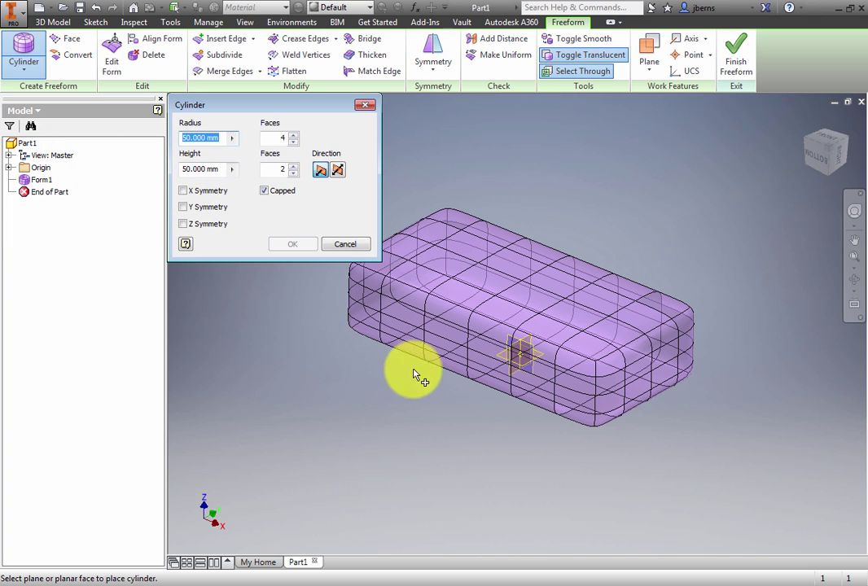
left_click(503, 360)
scroll(463, 430, "down", 3)
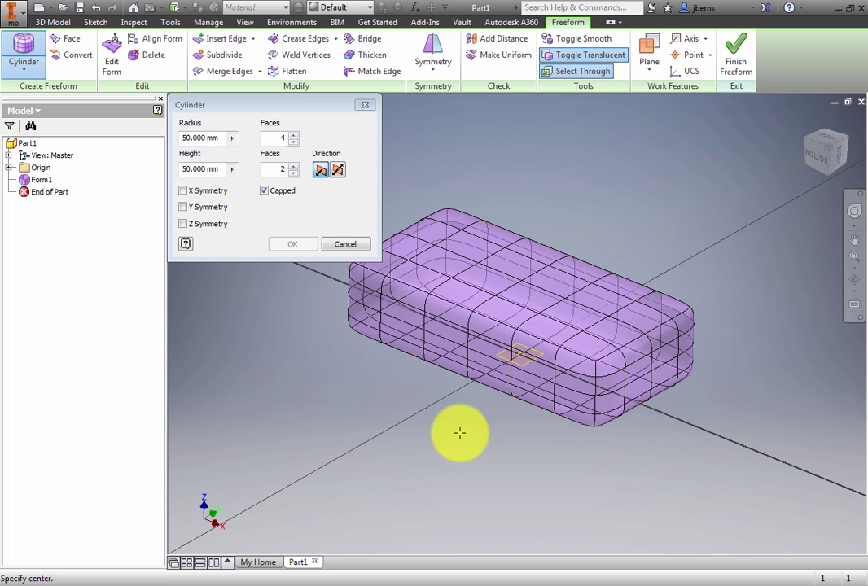
middle_click_drag(477, 419, 411, 384)
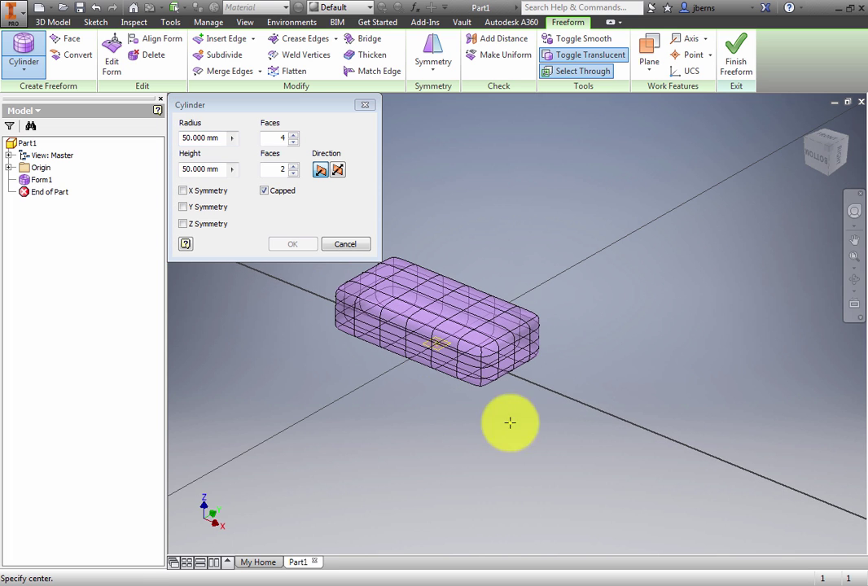
left_click(639, 461)
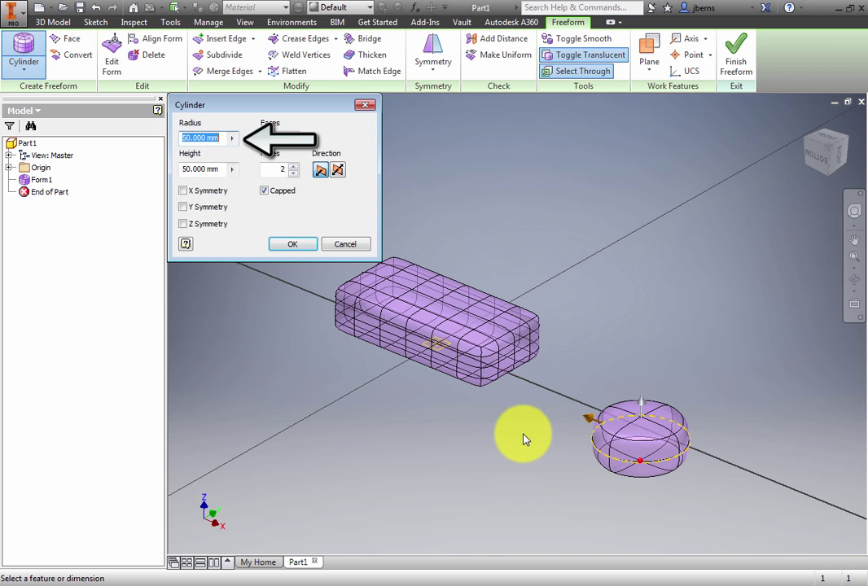
Create the cylinder with a 75 mm radius and 8 faces, and an 80 mm height and 8 faces
type("75")
key("Tab")
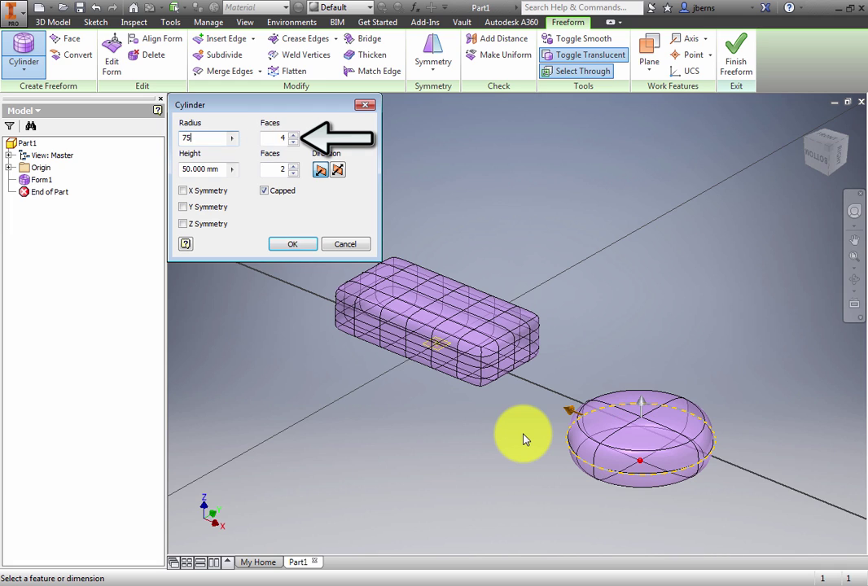
type("8")
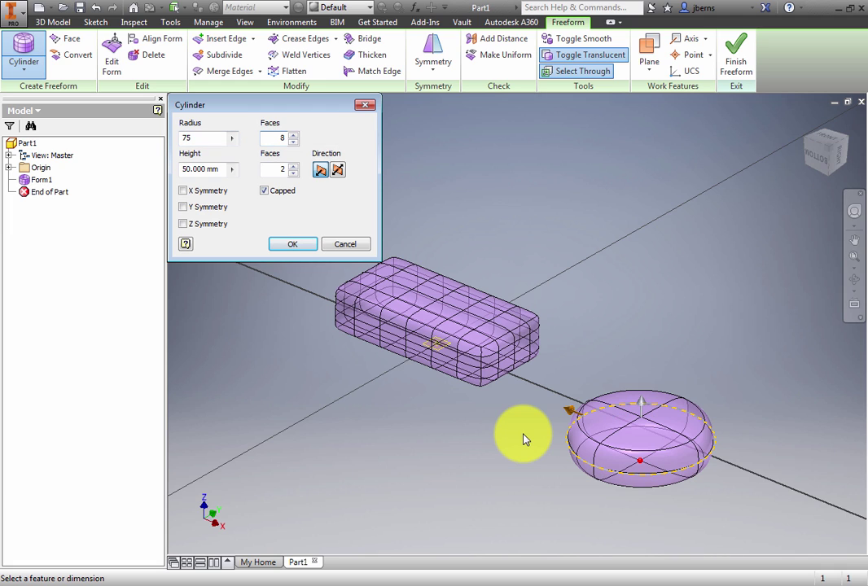
key("Tab")
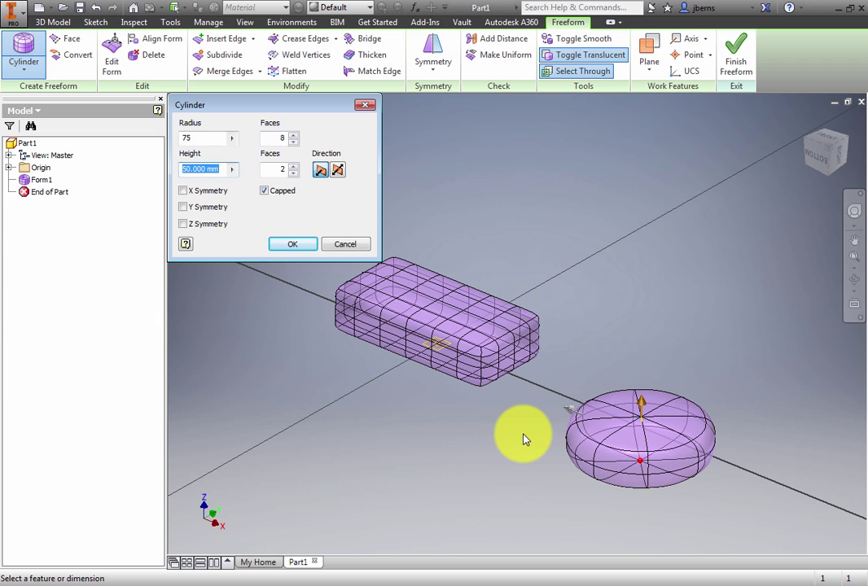
type("80")
key("Tab")
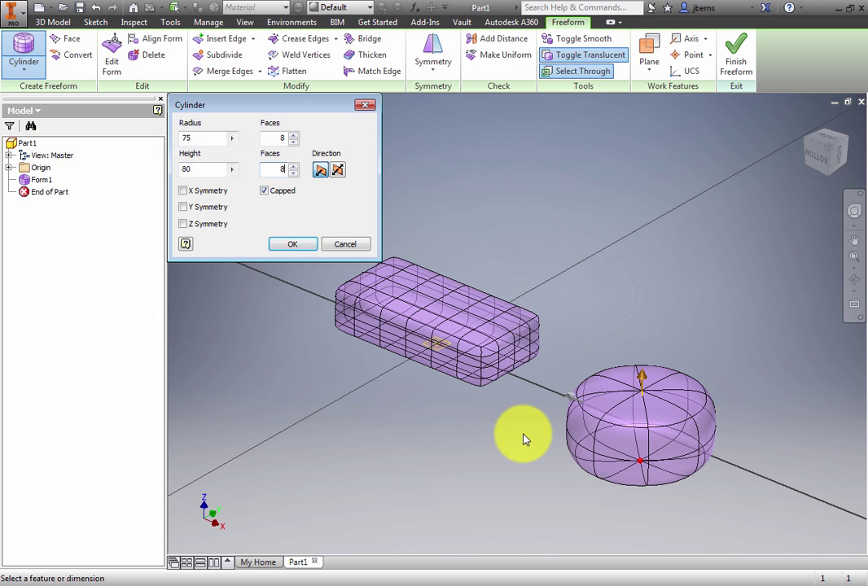
left_click(298, 244)
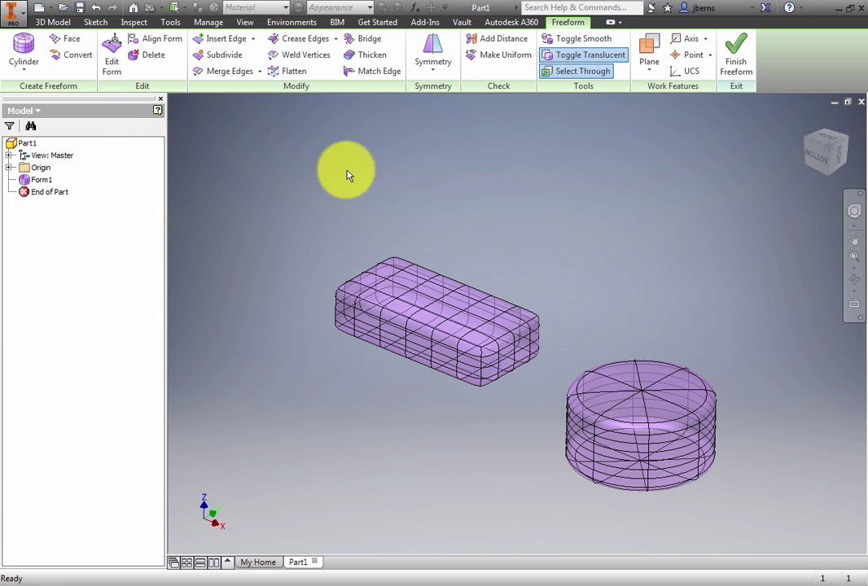
Start Edit Form and examine the Soft Modification options, leaving soft modification off
right_click(575, 216)
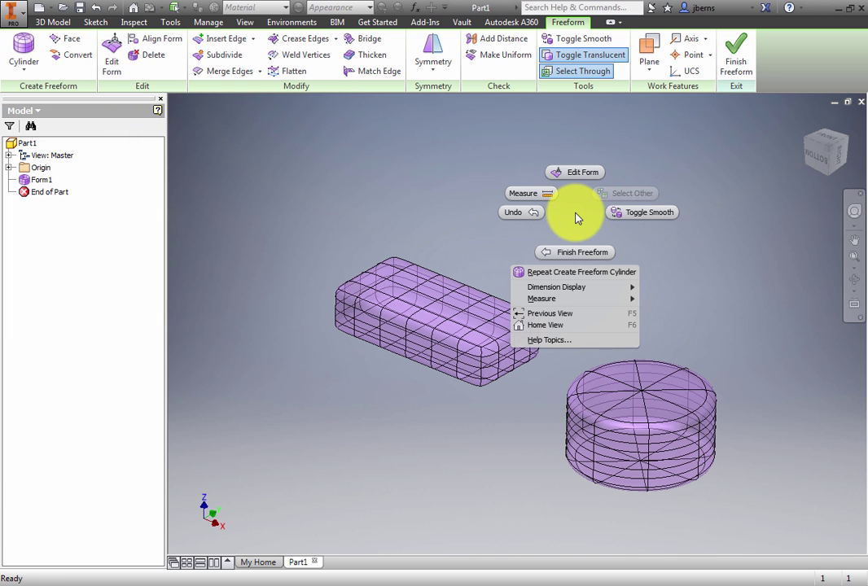
left_click(582, 173)
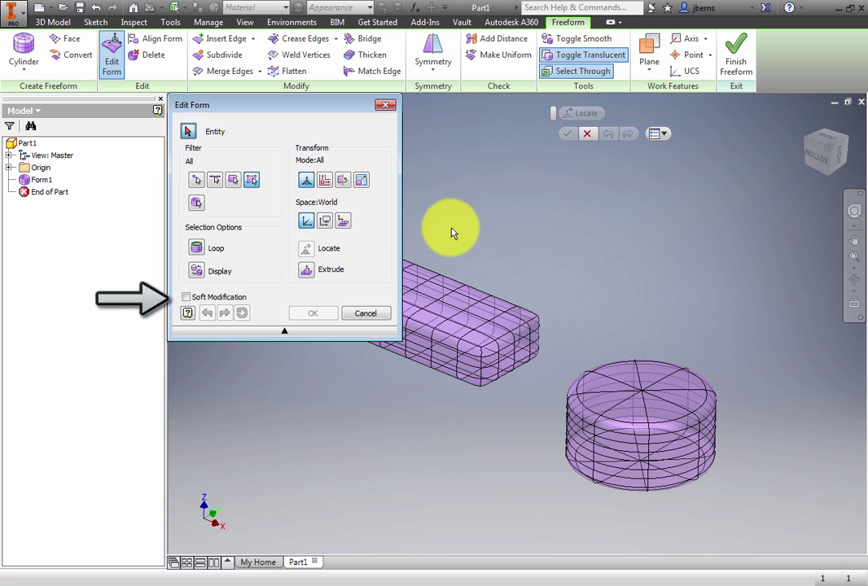
left_click(187, 298)
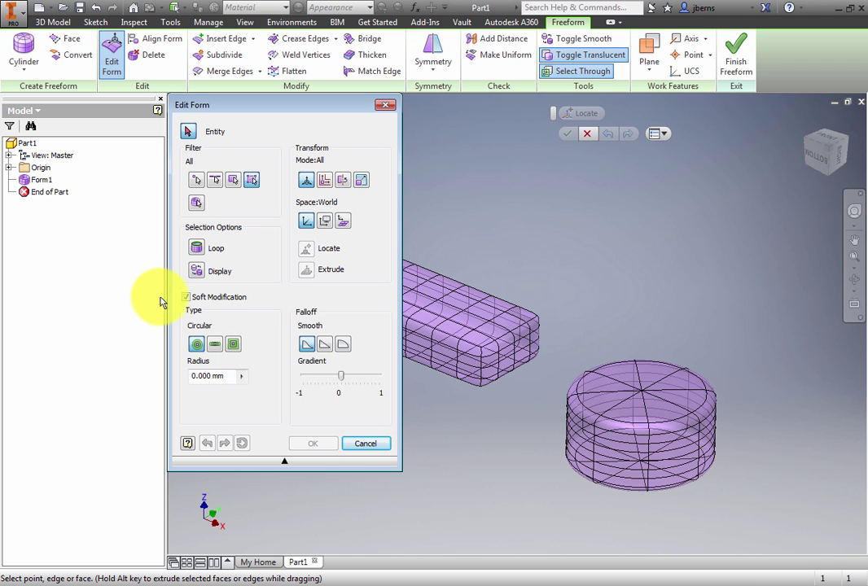
left_click(185, 298)
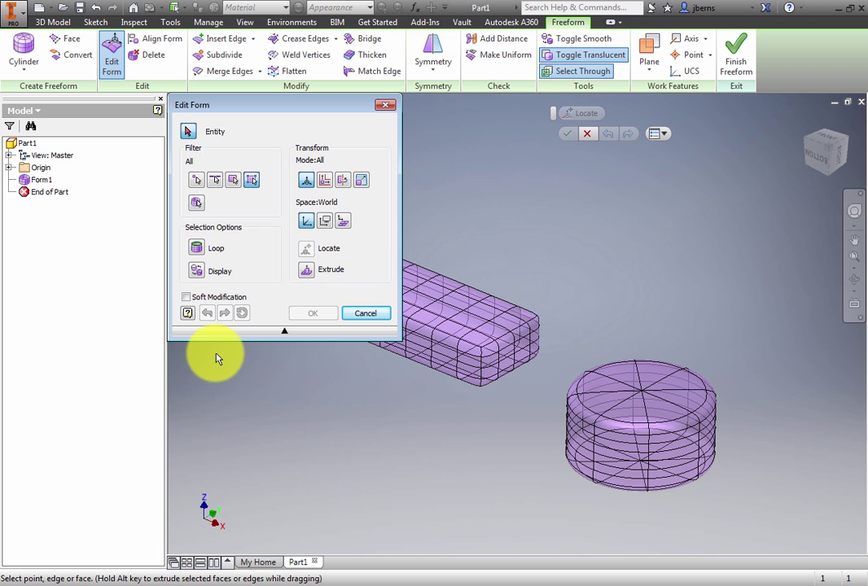
Select a top face, a top edge and a rim vertex of the cylinder to examine the transform manipulator on each
left_click(618, 375)
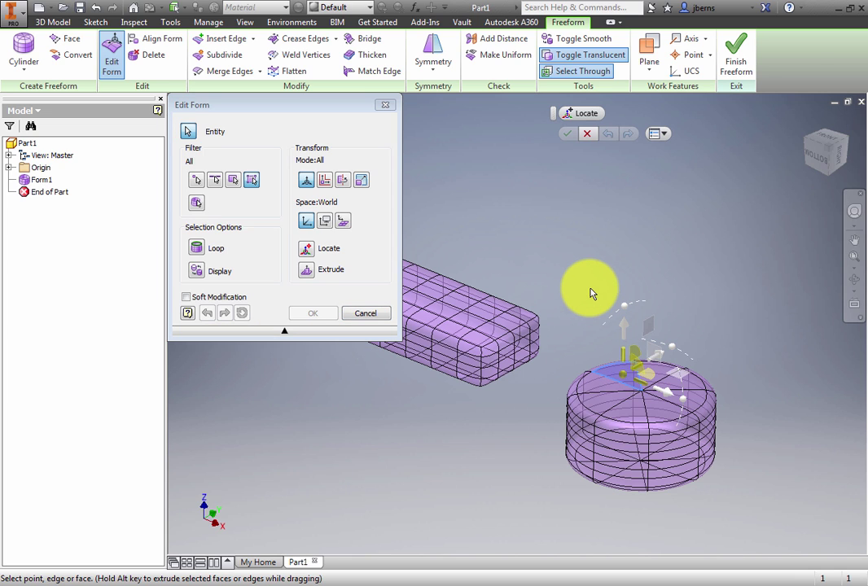
left_click(606, 395)
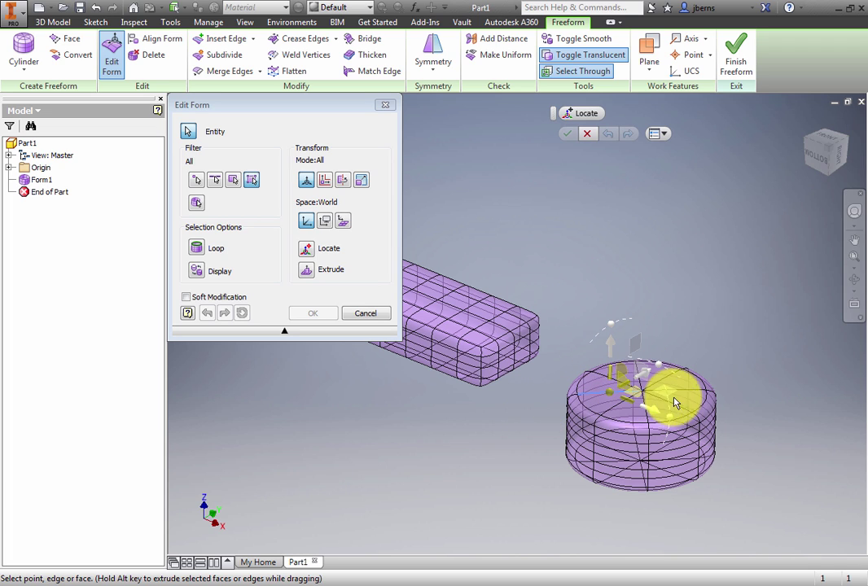
left_click_drag(704, 394, 697, 366)
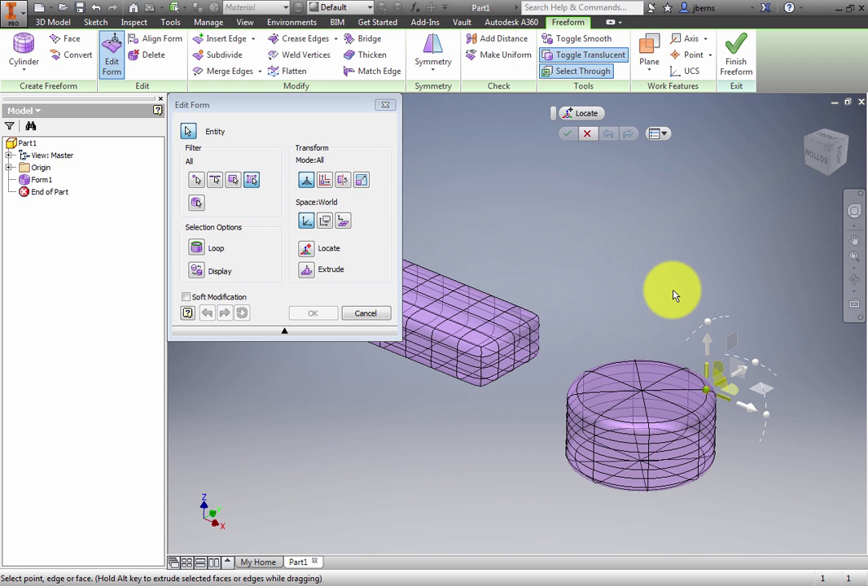
Compare the View and Local transform spaces on the selected rim vertex, returning to World space
left_click(324, 223)
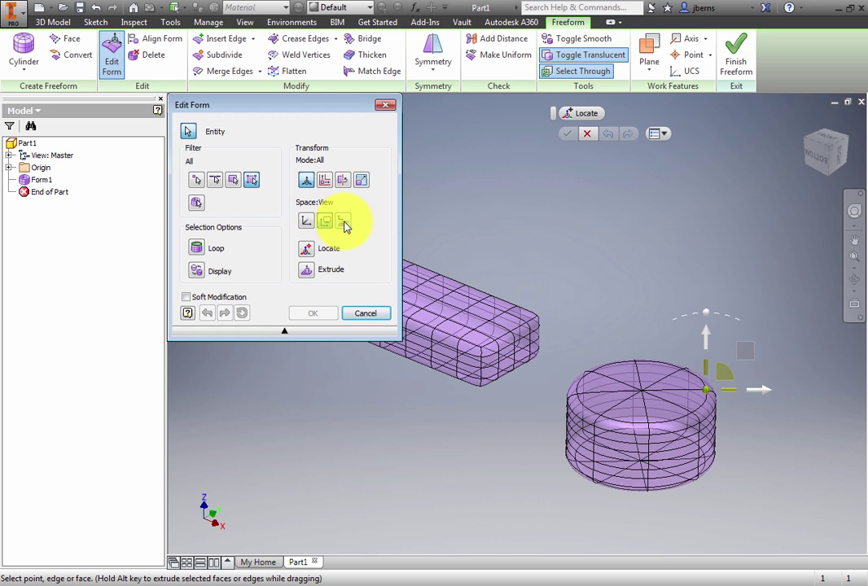
left_click(343, 222)
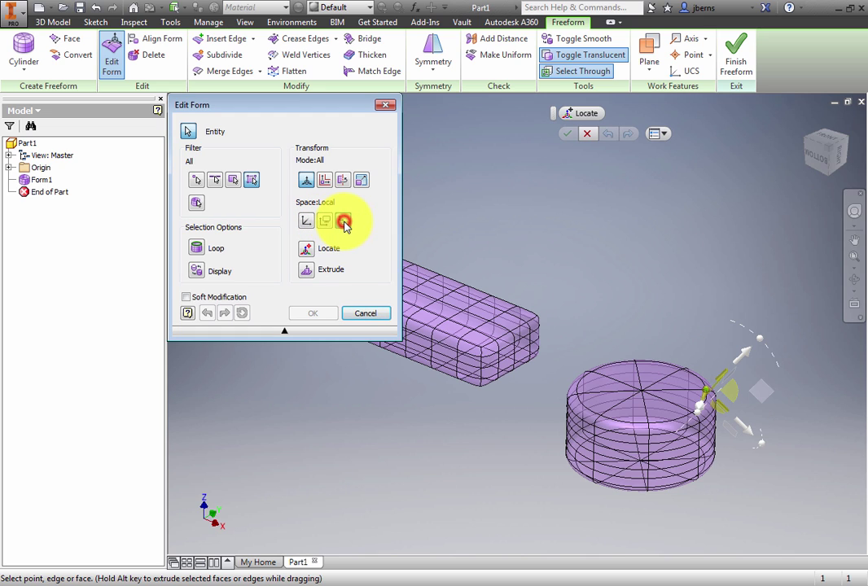
left_click(306, 222)
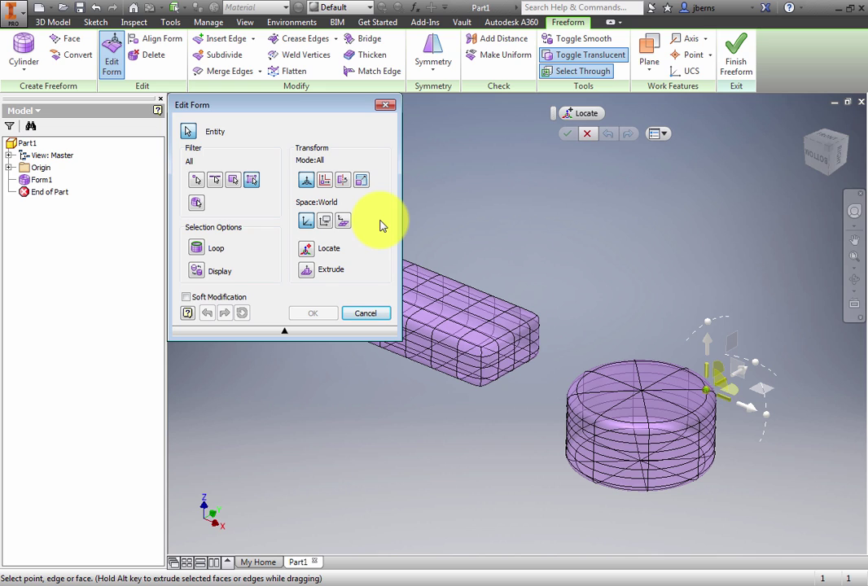
Compare the Rotation and Translation transform modes, and use Translation to move the whole cylinder 41 mm along positive X
left_click(343, 181)
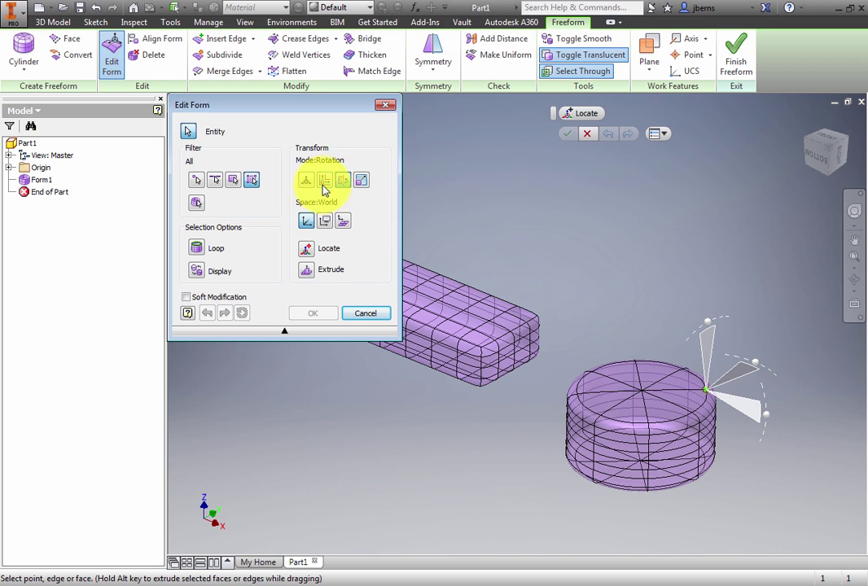
left_click(324, 180)
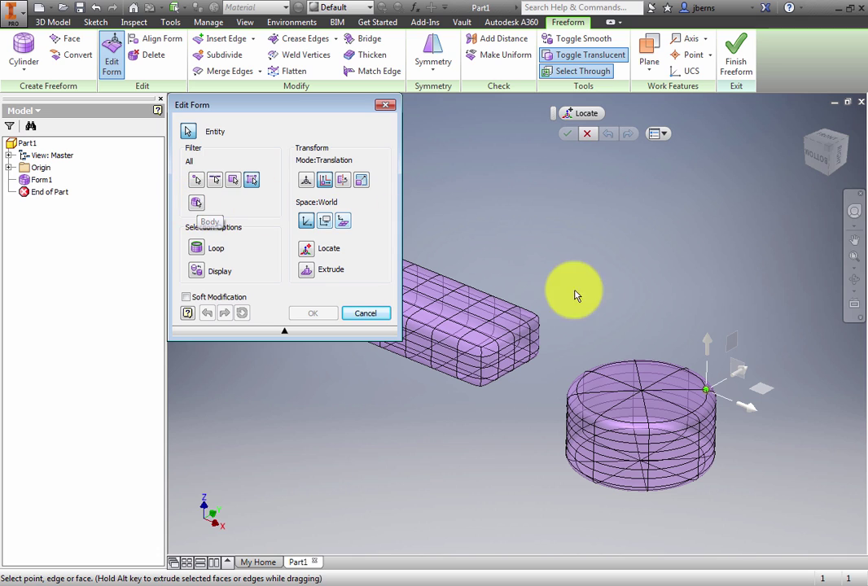
left_click(626, 386)
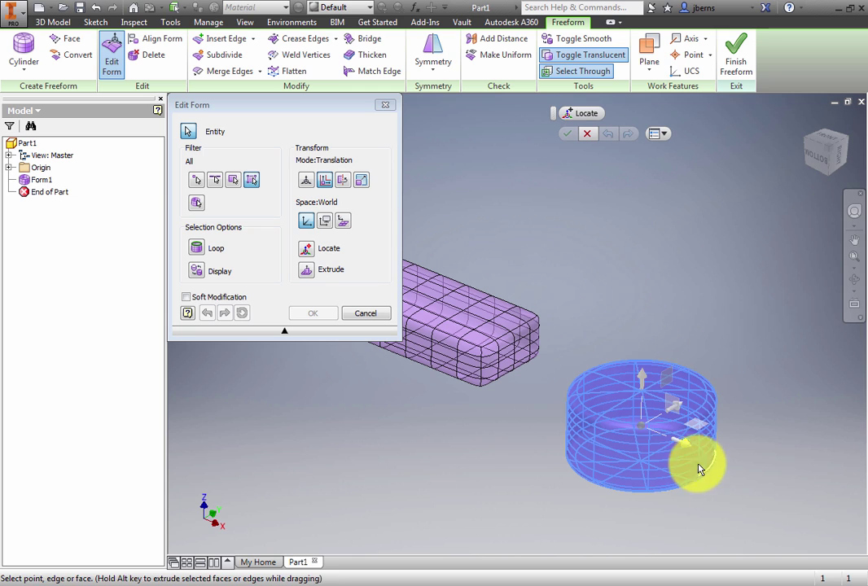
left_click_drag(684, 447, 709, 422)
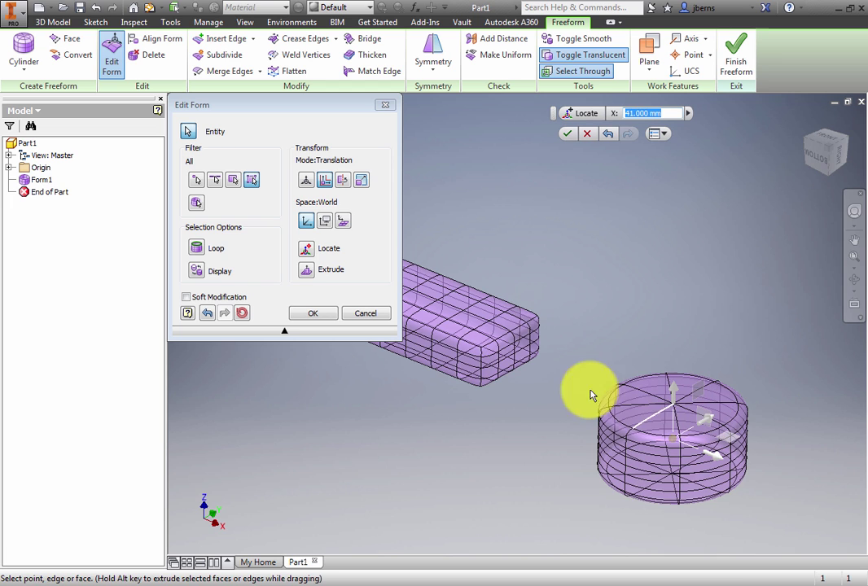
left_click(298, 314)
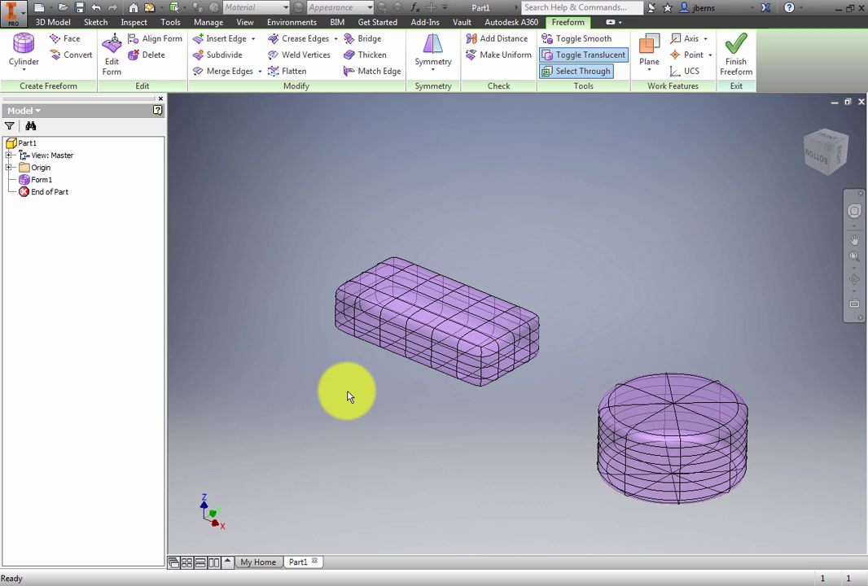
Align the cylinder with the XZ plane by its centre vertex, using Align Form in Vertex mode
left_click(825, 140)
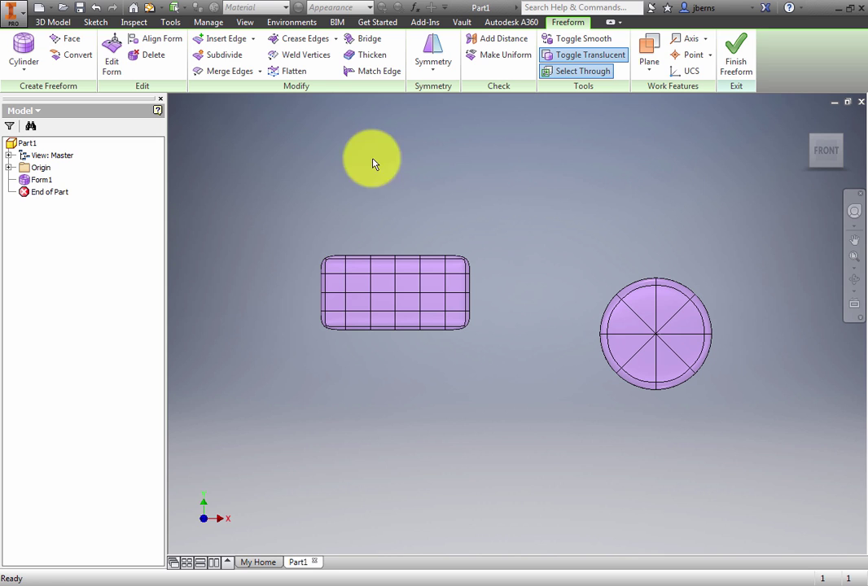
left_click(168, 45)
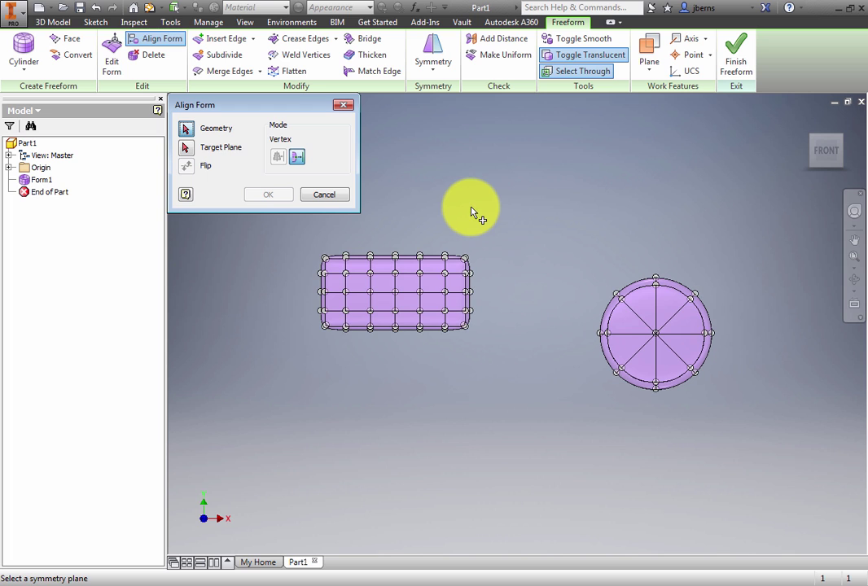
left_click(656, 335)
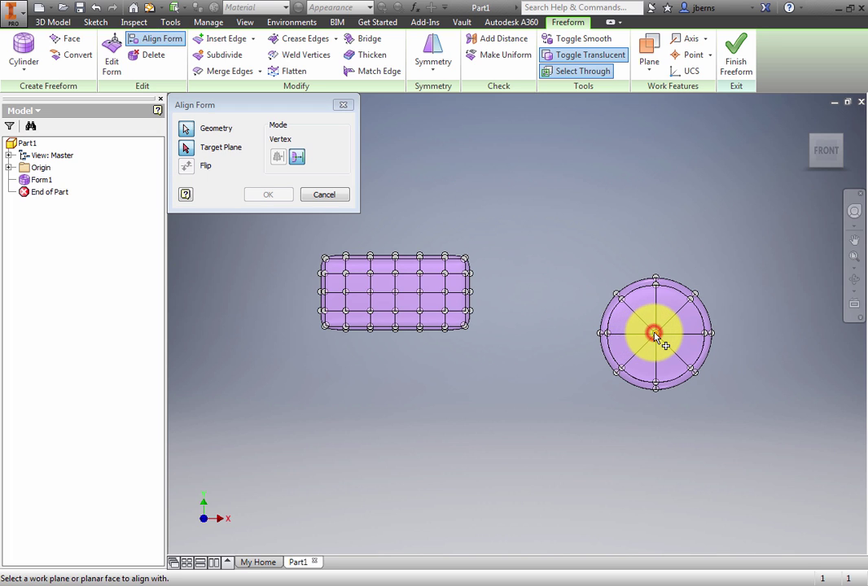
left_click(9, 167)
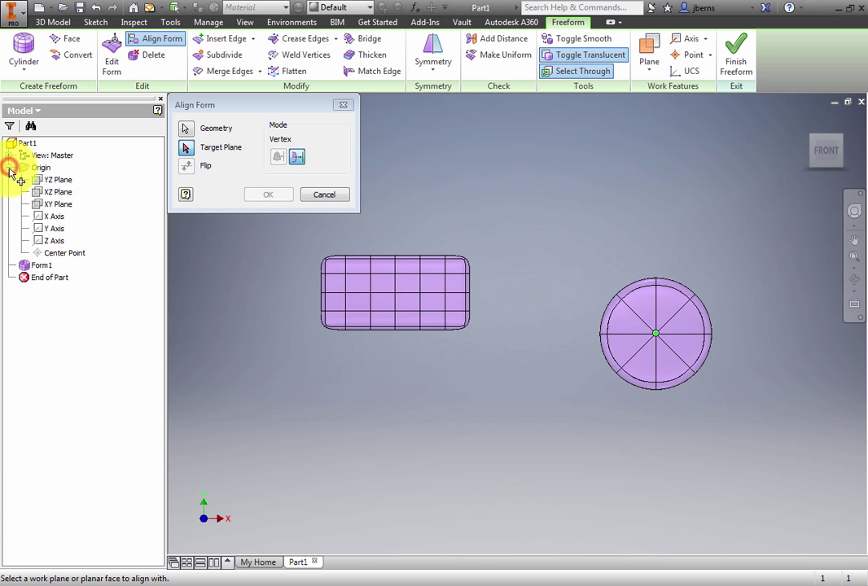
left_click(59, 194)
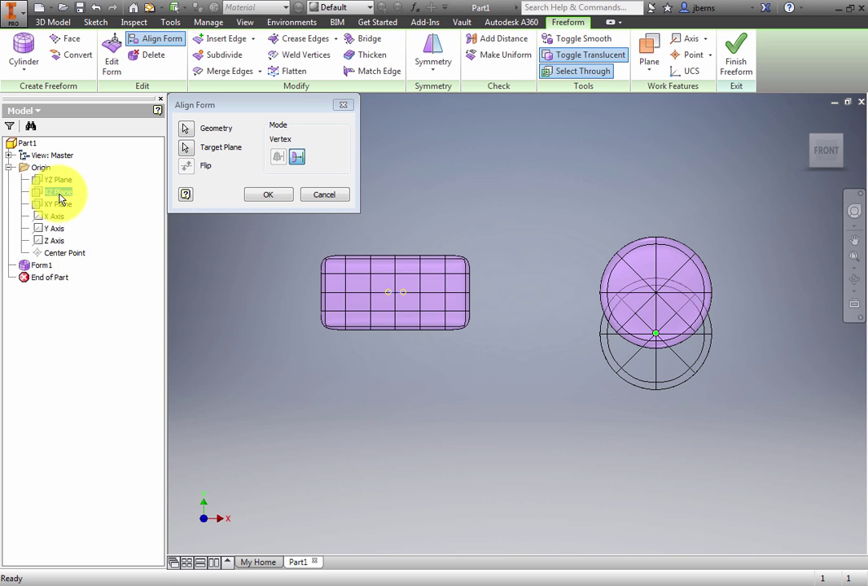
left_click(271, 195)
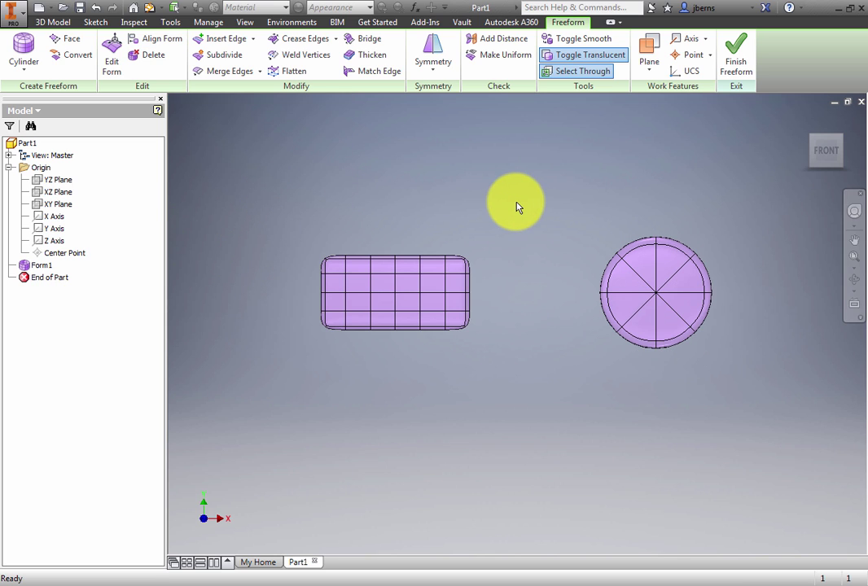
Move the whole cylinder 231.25 mm along negative X with Edit Form so it overlaps the end of the box
left_click(637, 260)
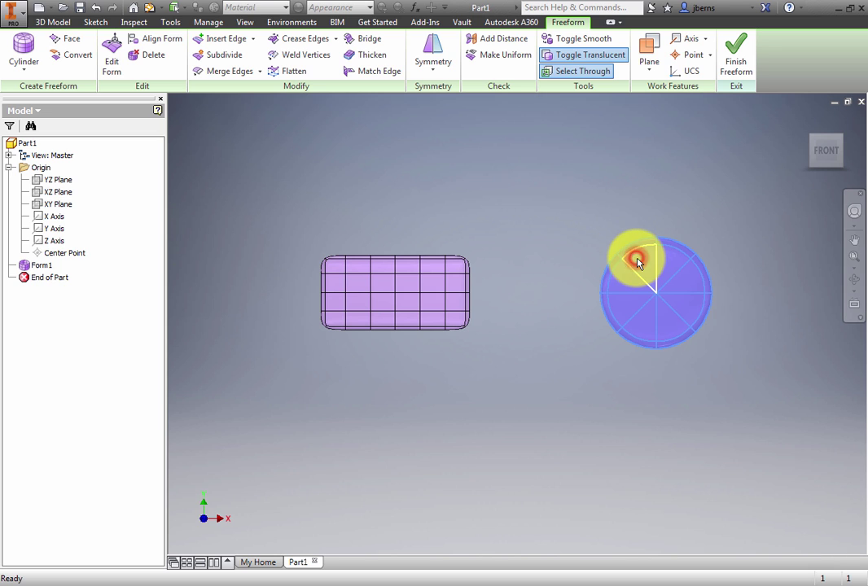
right_click(581, 188)
left_click(580, 153)
left_click_drag(725, 295, 544, 295)
middle_click_drag(454, 382, 583, 396)
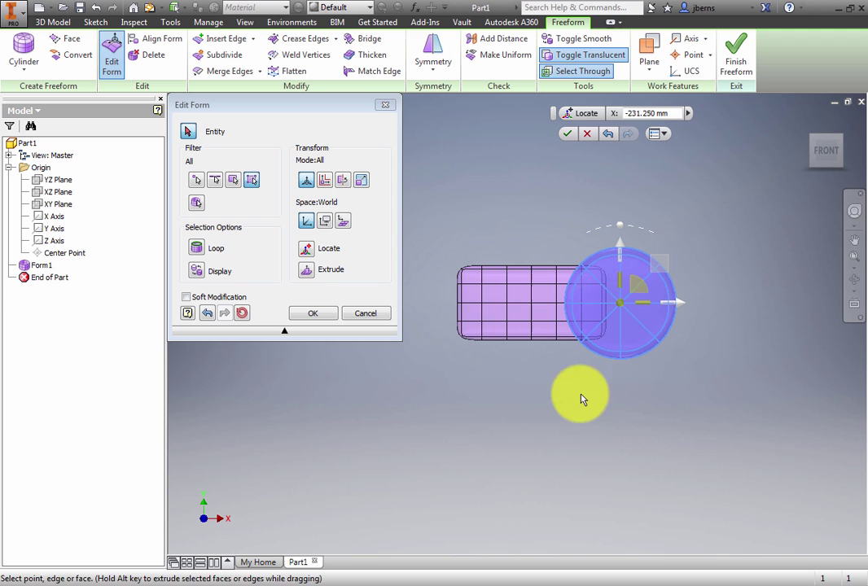
left_click(319, 315)
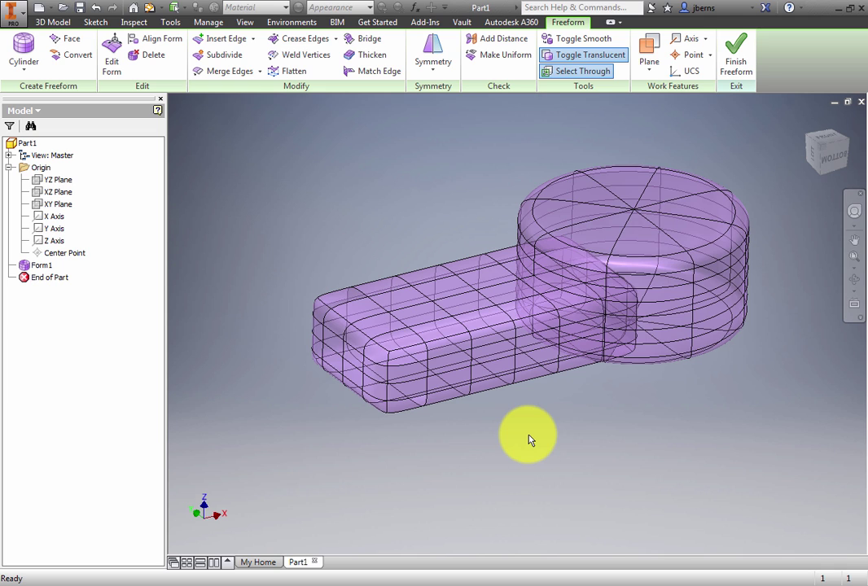
Turn off the translucent display of the forms in an isometric view
left_click(820, 151)
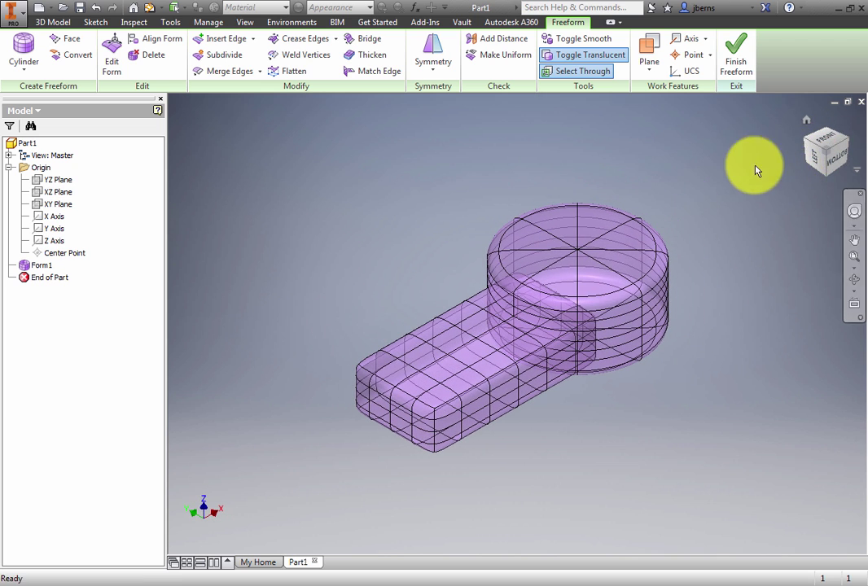
left_click(615, 55)
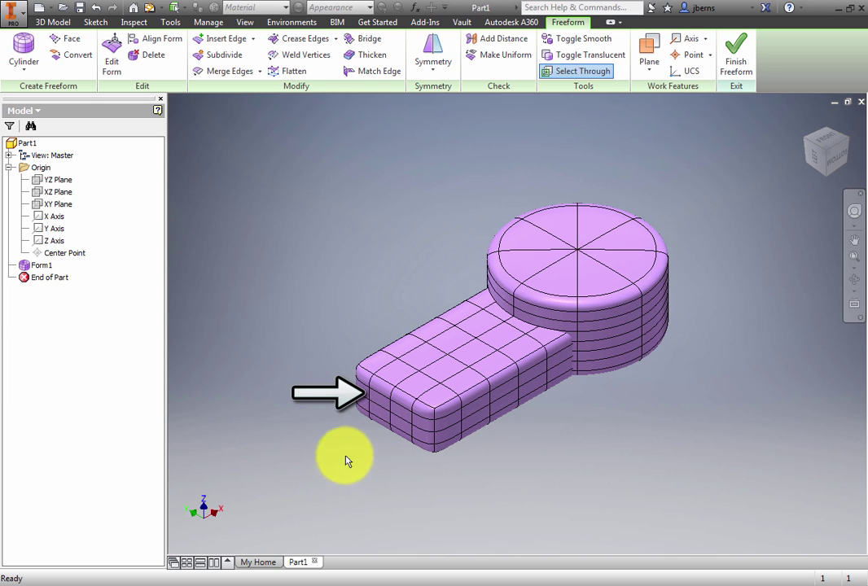
Try pulling one face beside the centreline on the box's free end 26.25 mm along negative X, and undo it
left_click(381, 407)
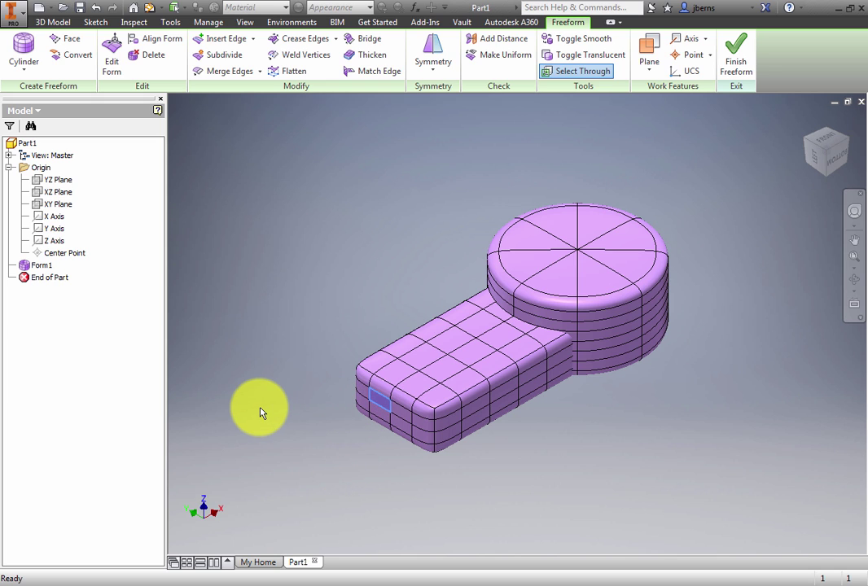
right_click(261, 364)
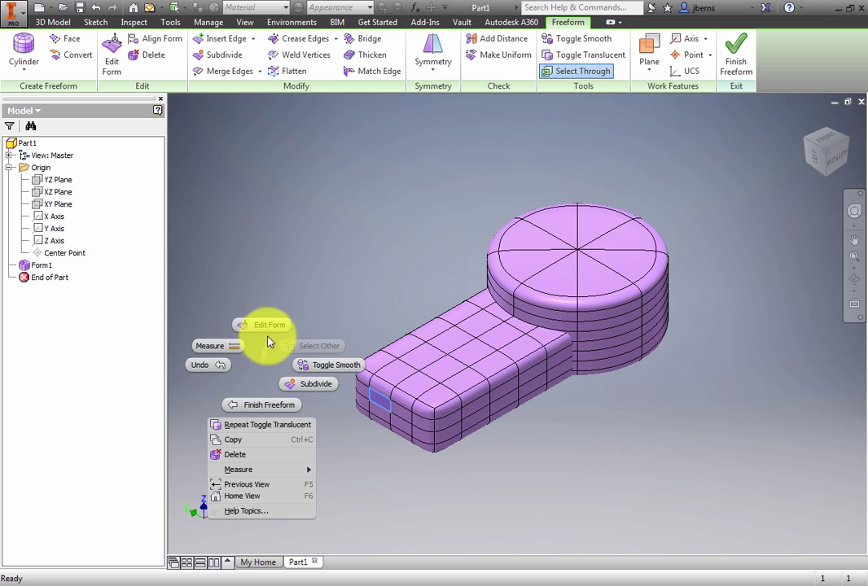
left_click(263, 325)
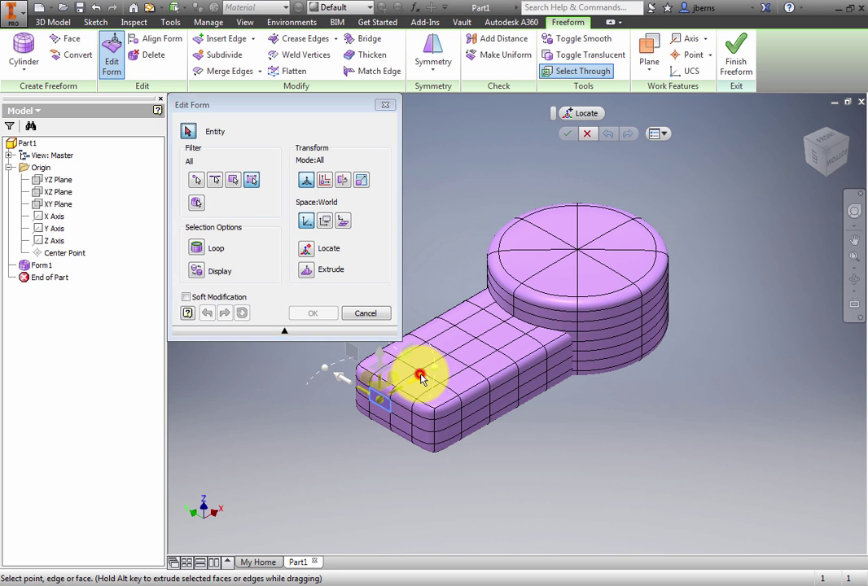
left_click_drag(412, 375, 399, 393)
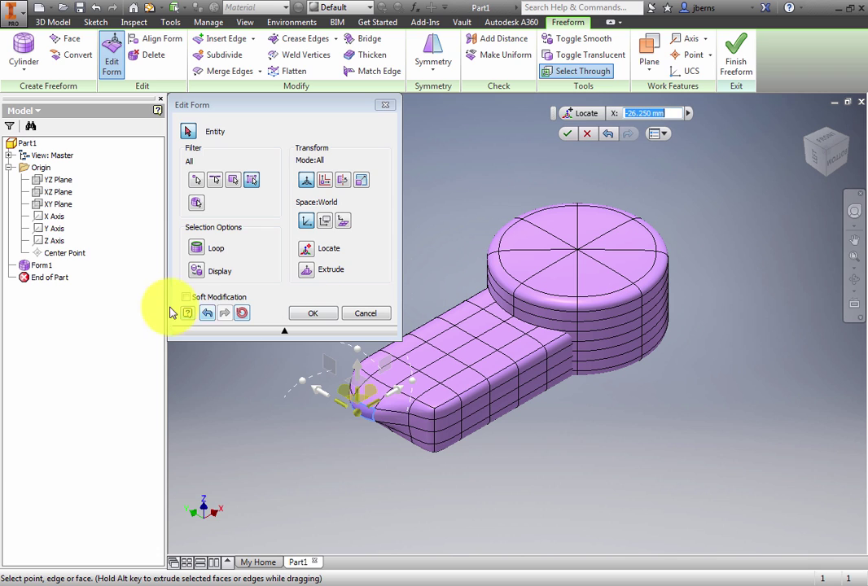
left_click(207, 315)
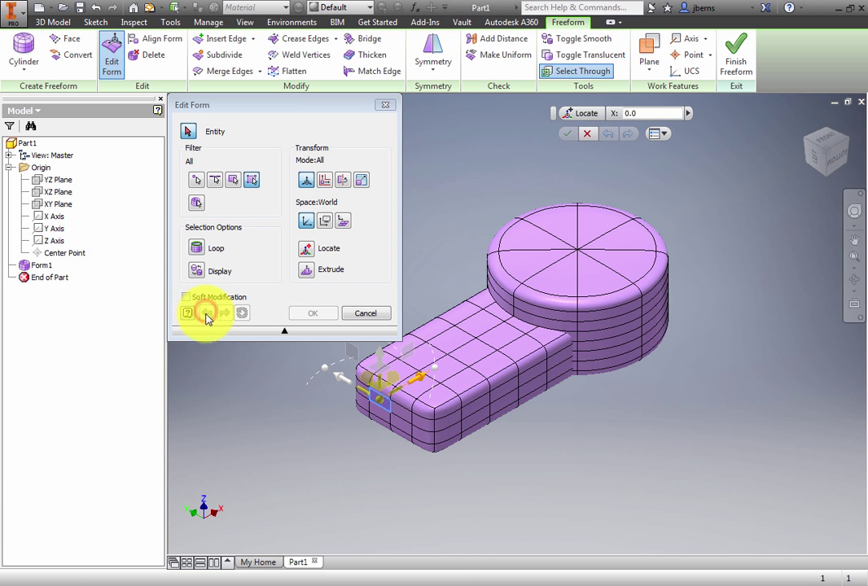
left_click(365, 314)
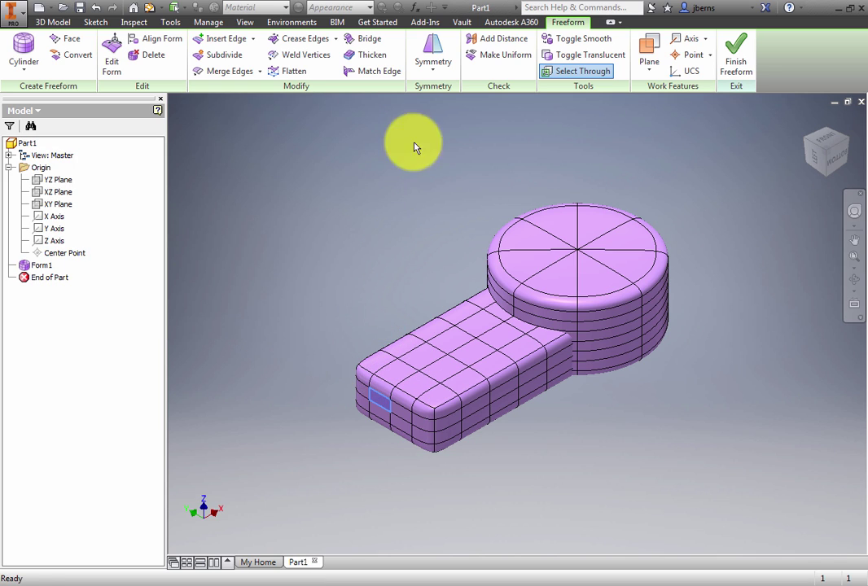
Add symmetry across the box's lengthwise centreline, using the selected end face and its neighbour across the centreline
left_click(431, 47)
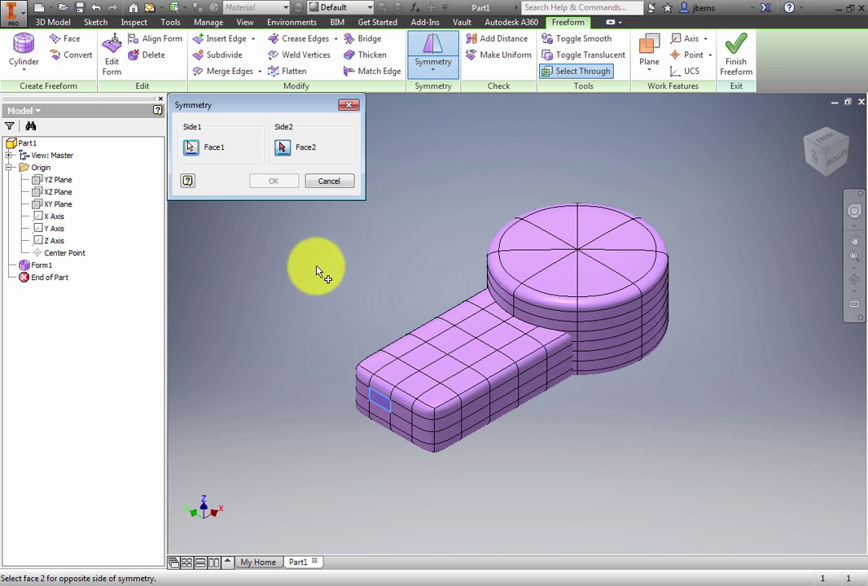
left_click(402, 417)
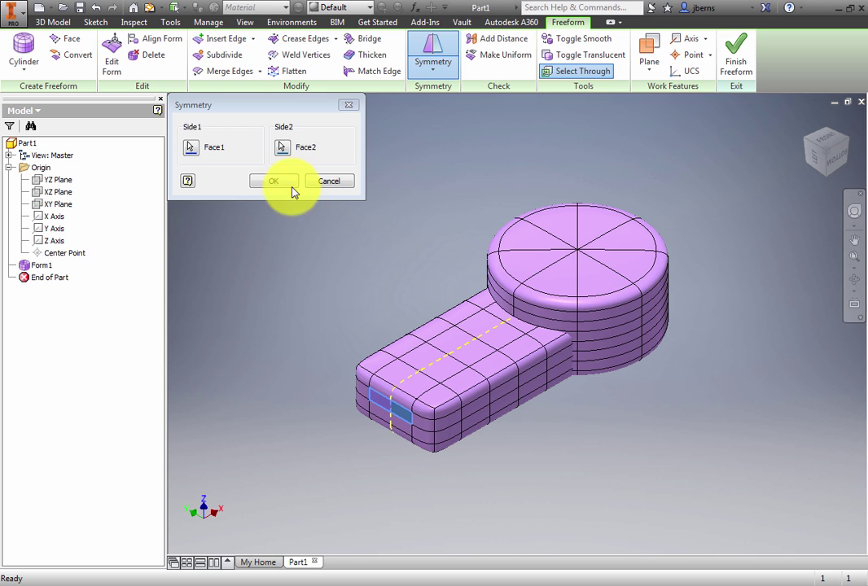
left_click(287, 180)
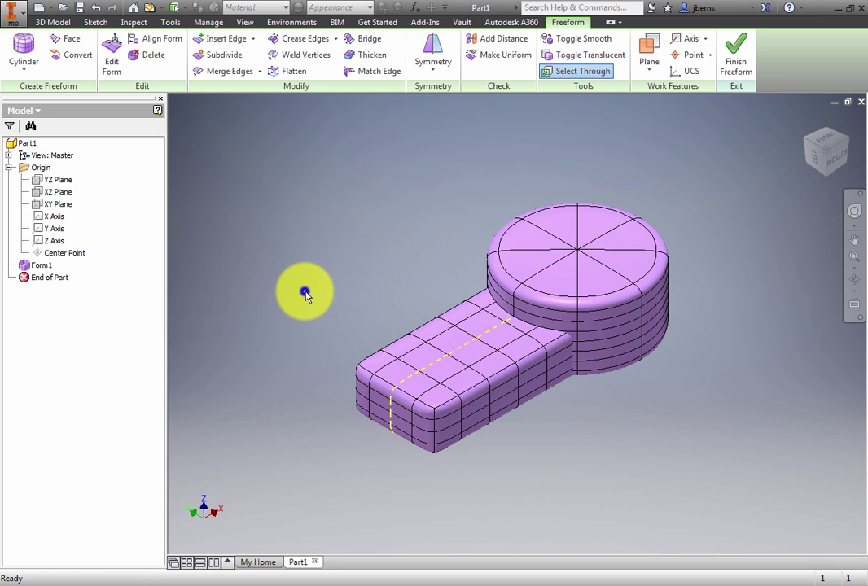
Pull one of the symmetric end faces 15 mm along negative X with Edit Form, and deselect it
right_click(305, 293)
left_click(309, 252)
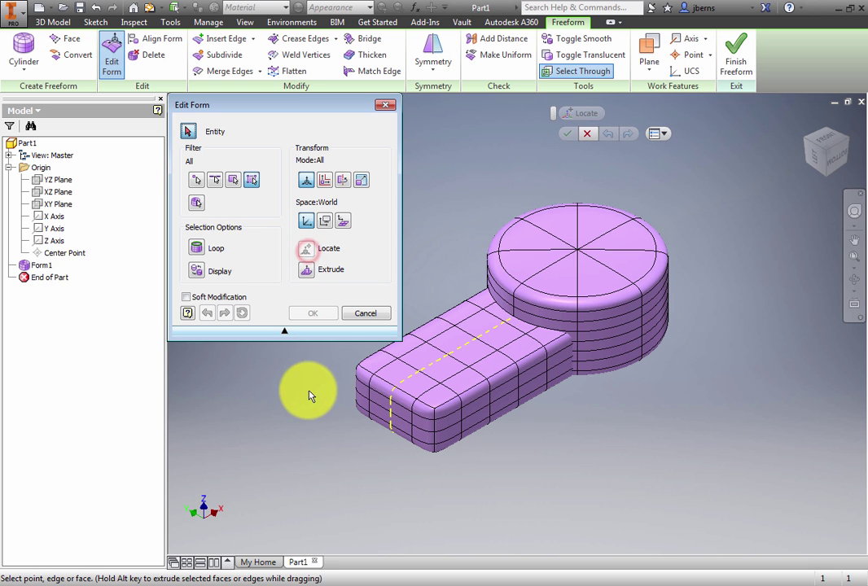
left_click(386, 408)
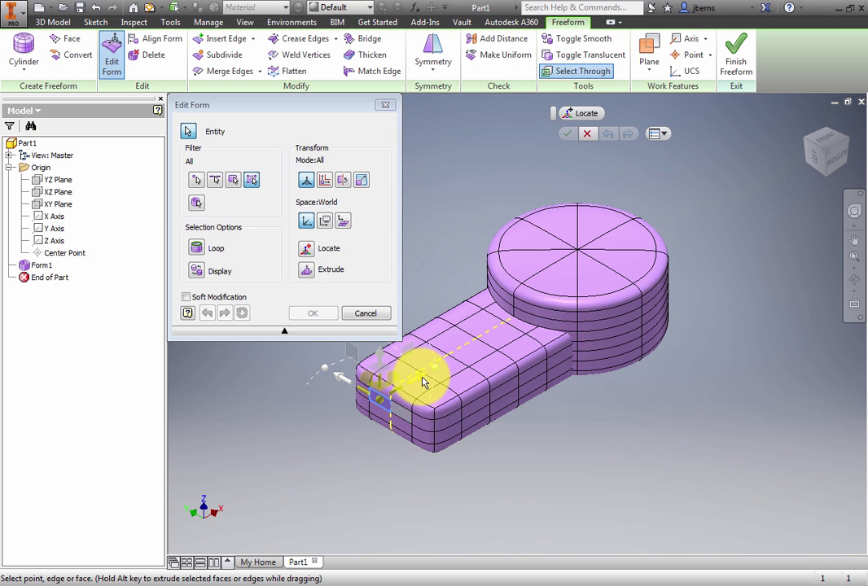
mouse_move(421, 380)
left_mouse_down()
mouse_move(407, 378)
mouse_move(419, 395)
left_mouse_up()
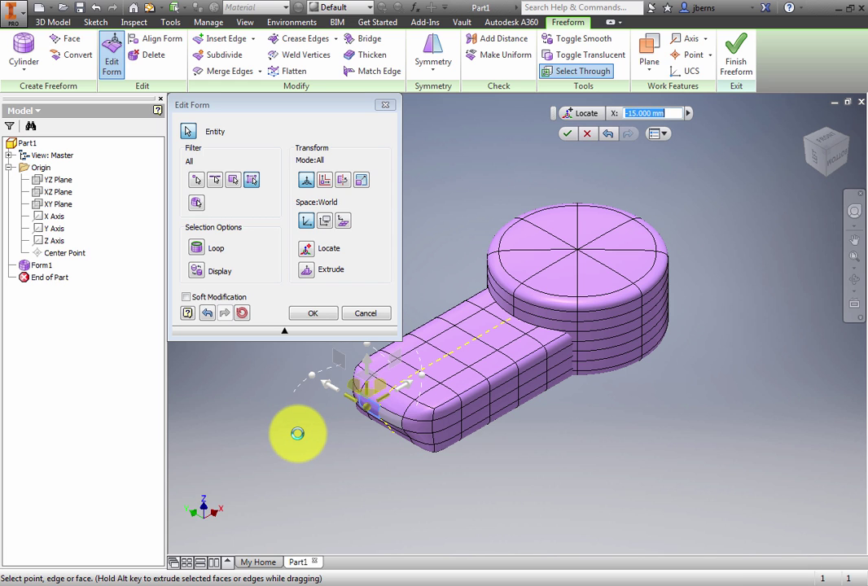
left_click(305, 430)
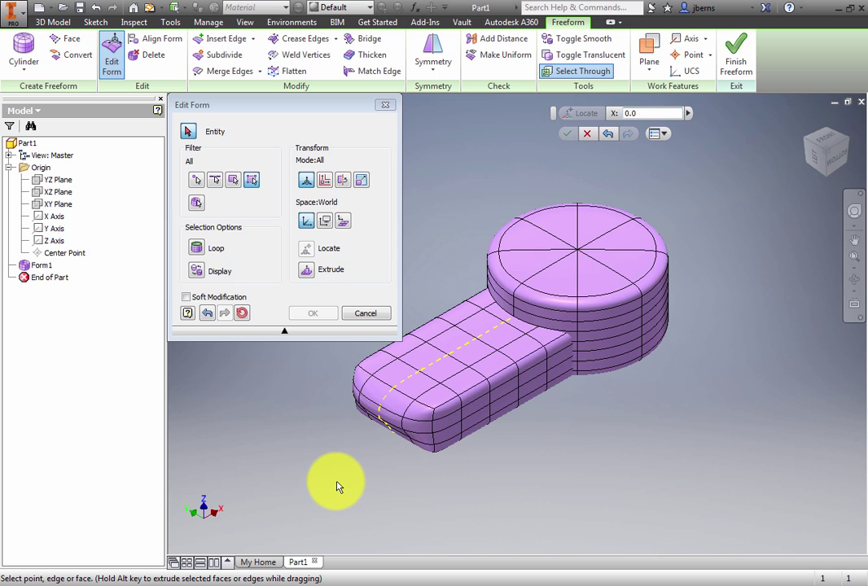
Select the eight faces in the two lower rows along the box's long side for editing, leaving out the column beside the cylinder
key("shift")
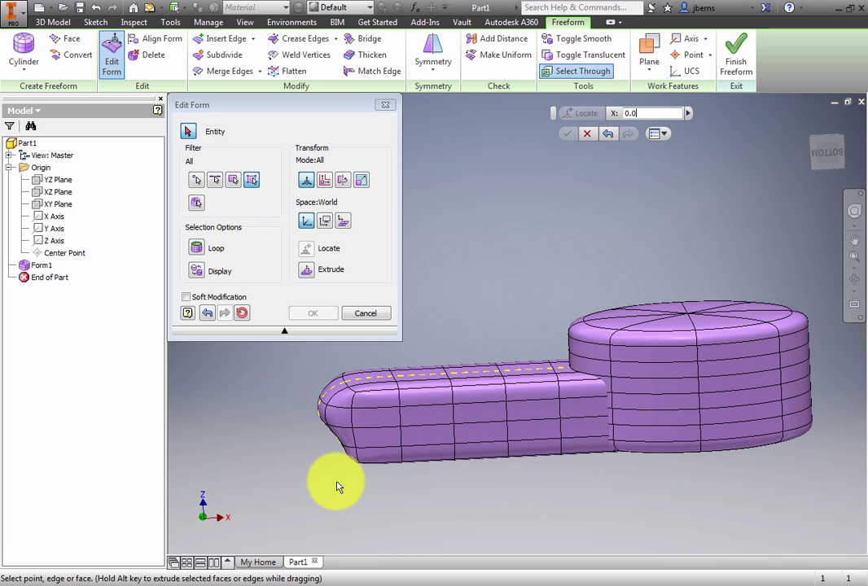
left_click(384, 455)
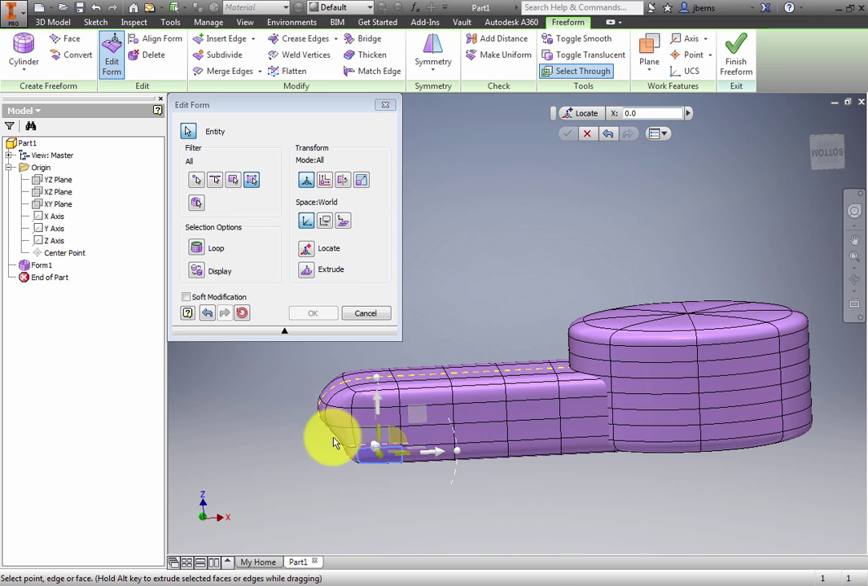
left_click(440, 451)
left_click(440, 447)
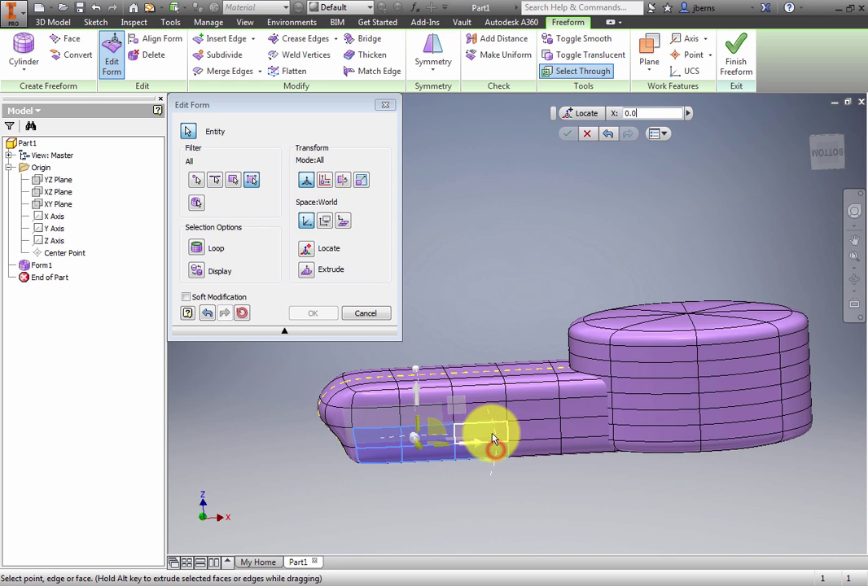
left_click(490, 438)
left_click(527, 444)
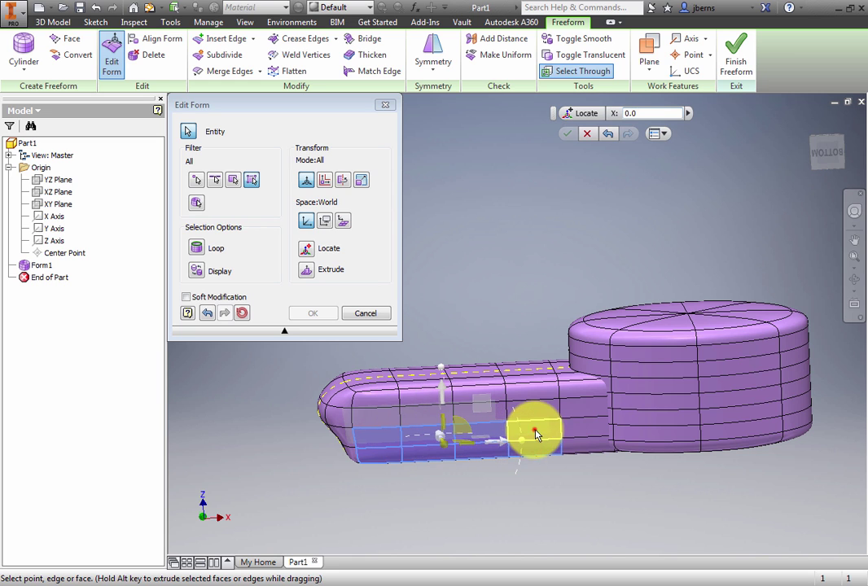
left_click(536, 434)
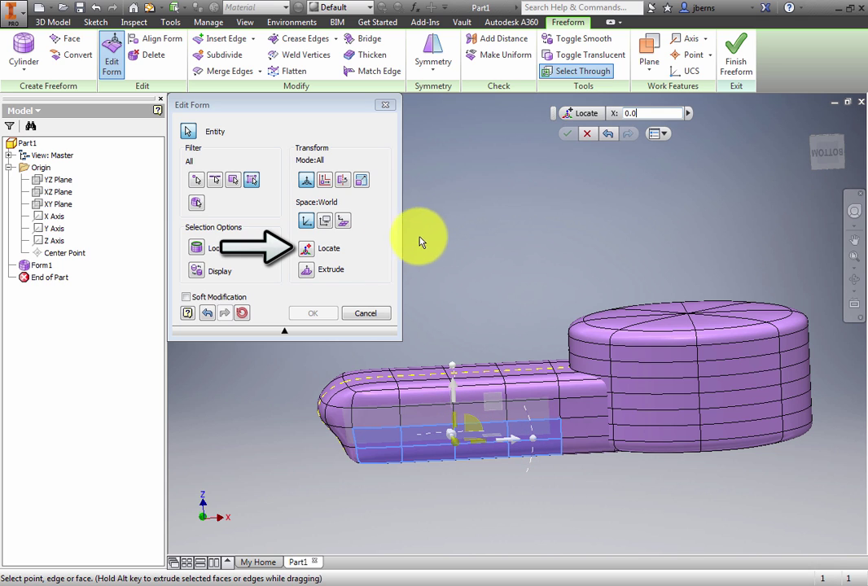
Relocate the triad to the upper middle edge of the selected side faces, tilt the faces with a rotation, and finish the edit
left_click(307, 252)
left_click(307, 251)
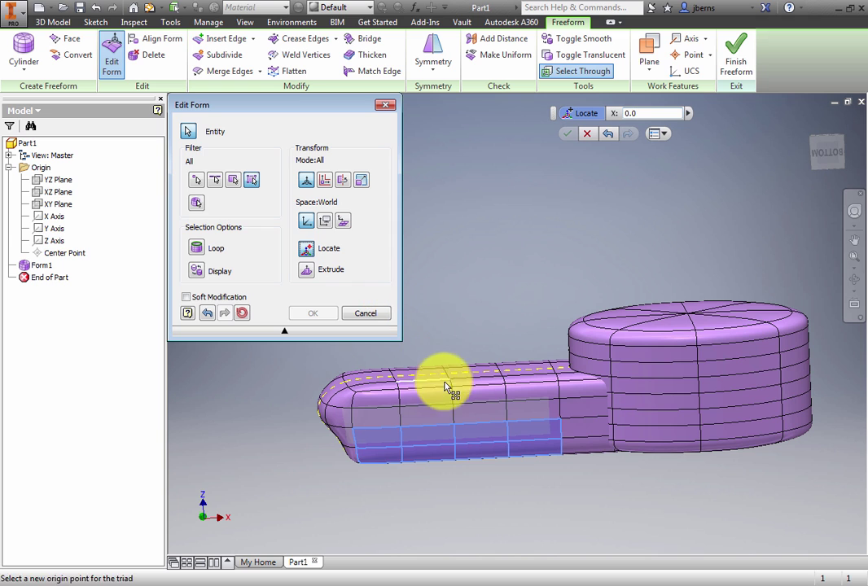
left_click(454, 428)
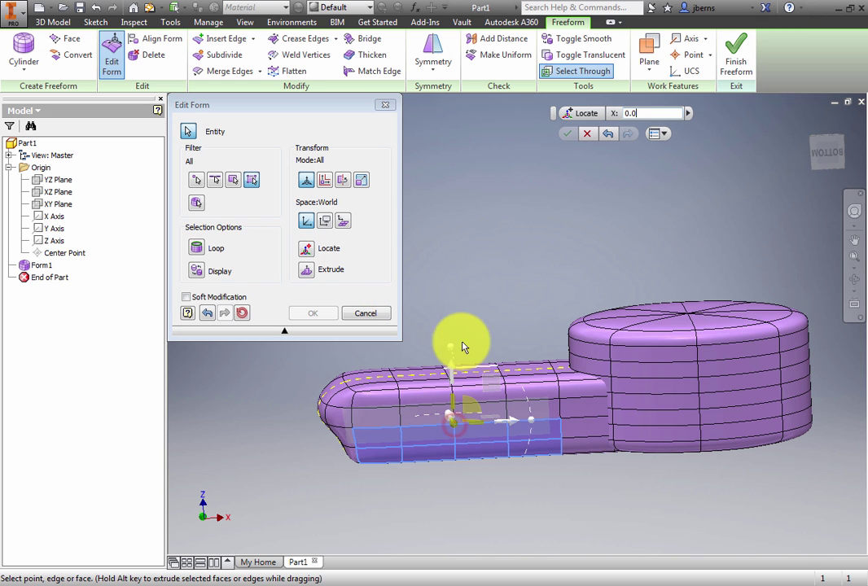
key("F6")
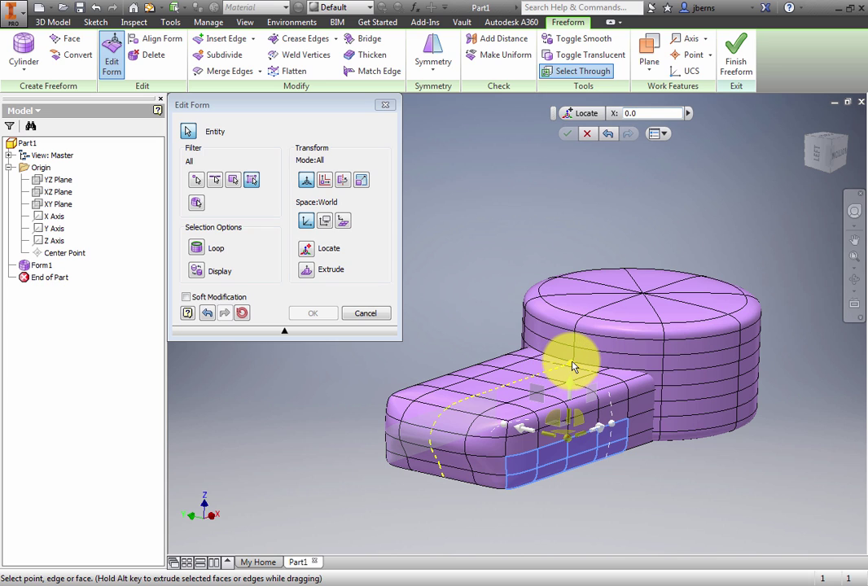
left_click_drag(572, 366, 541, 232)
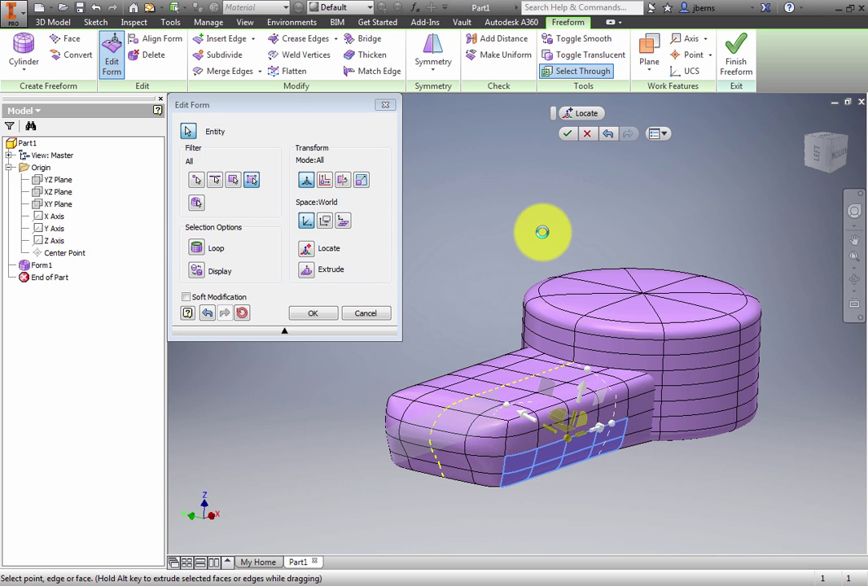
key("Return")
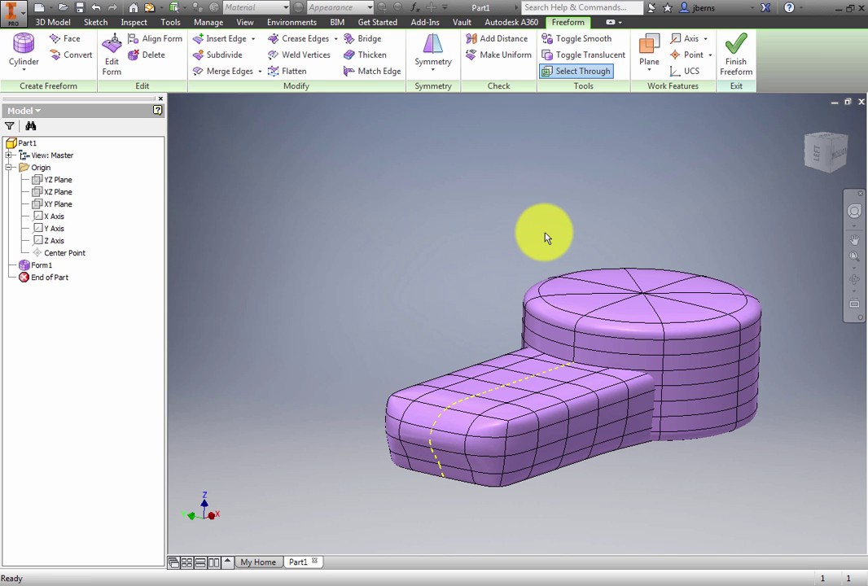
Scale up the horizontal edge loop around the upper part of the box with Edit Form in Scale mode, and deselect it
double_click(554, 428)
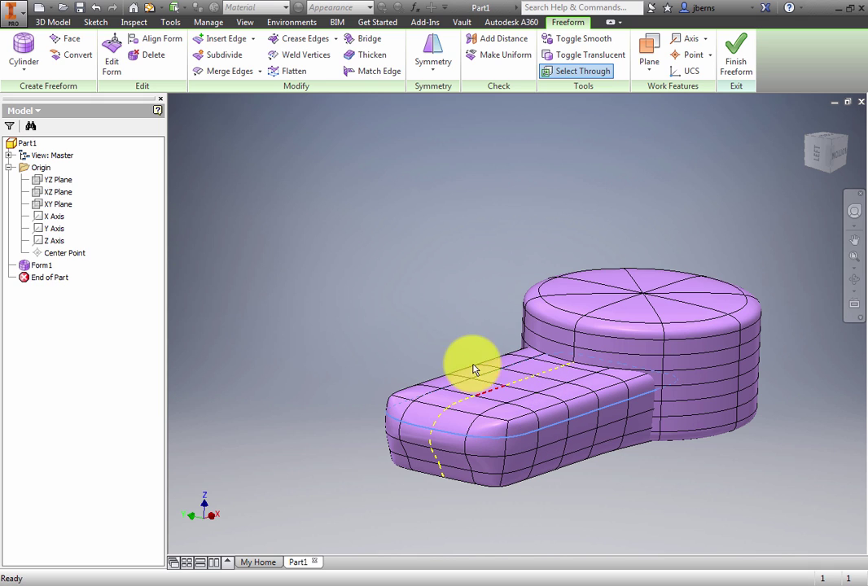
right_click(423, 279)
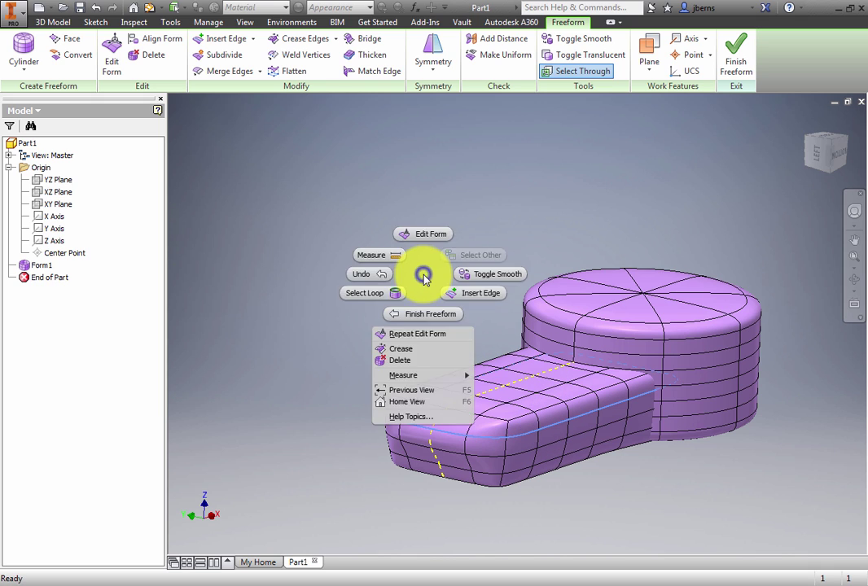
left_click(431, 235)
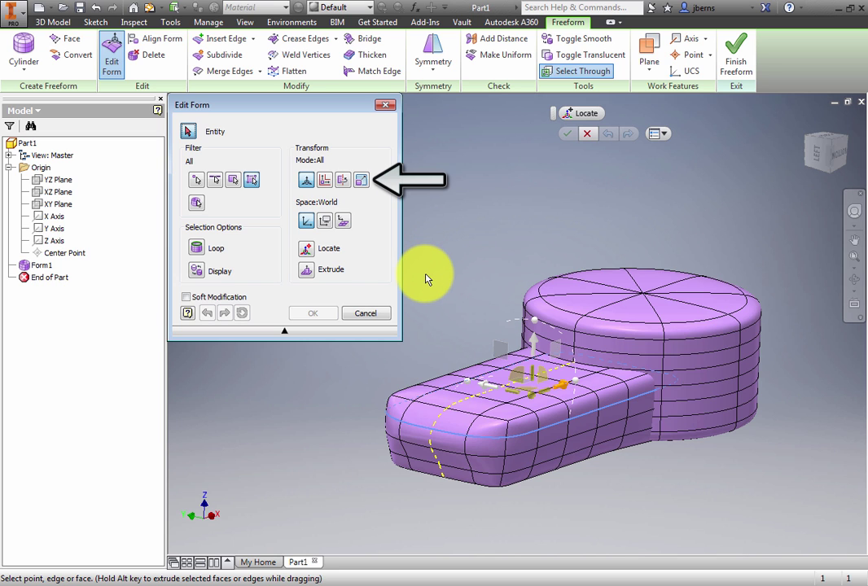
left_click(361, 181)
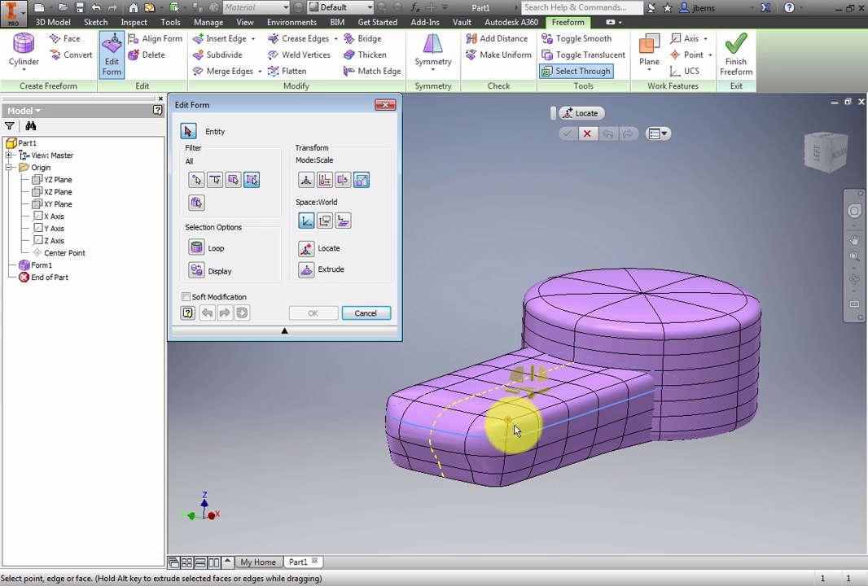
mouse_move(533, 401)
left_mouse_down()
mouse_move(527, 391)
mouse_move(527, 403)
mouse_move(534, 398)
left_mouse_up()
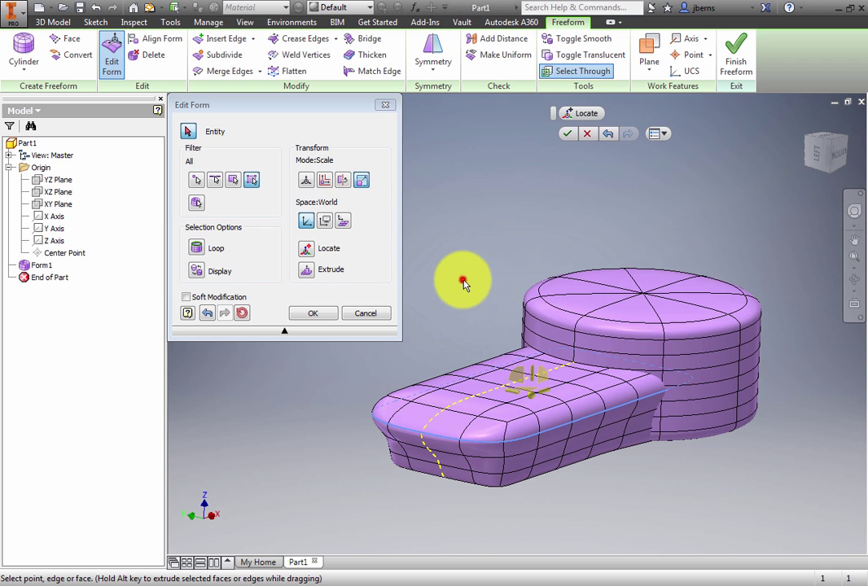
left_click(464, 279)
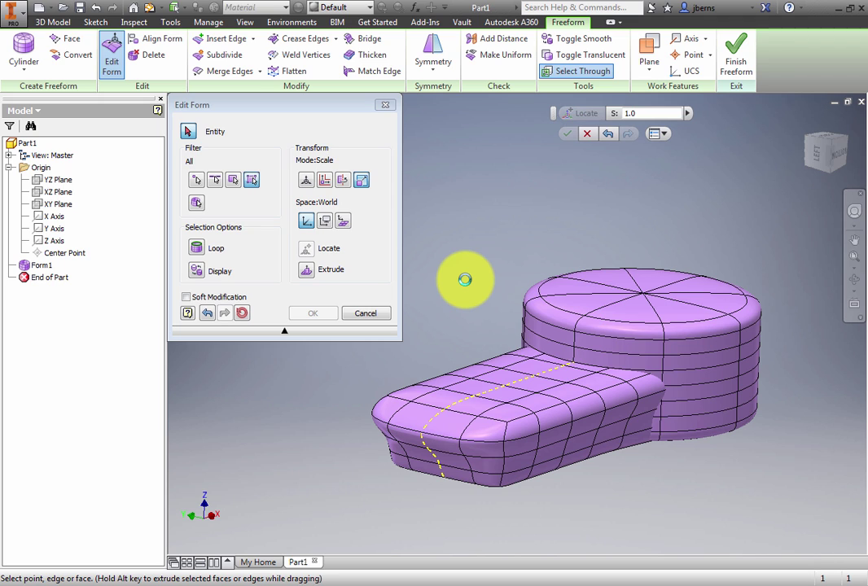
Window-select the cylinder's top faces and its upper row of side faces from a straight side view
left_click(842, 160)
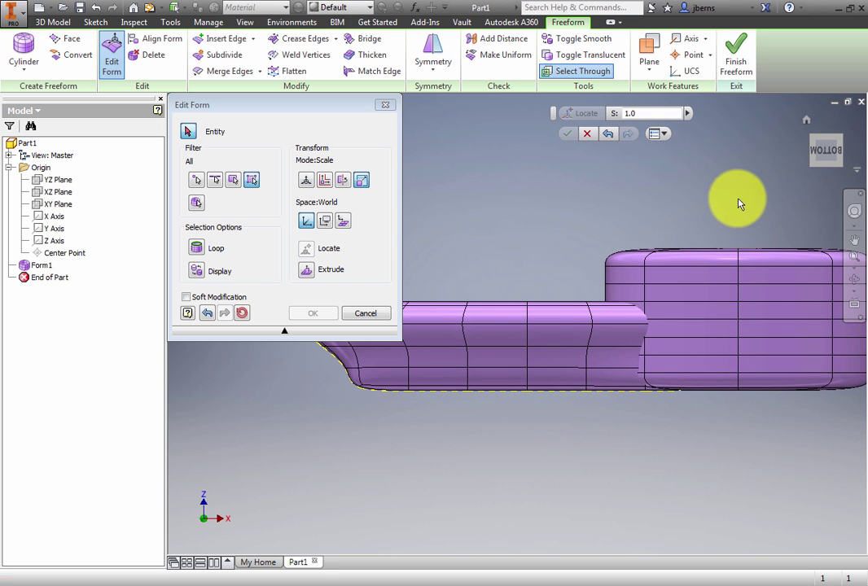
middle_click_drag(730, 304, 609, 237)
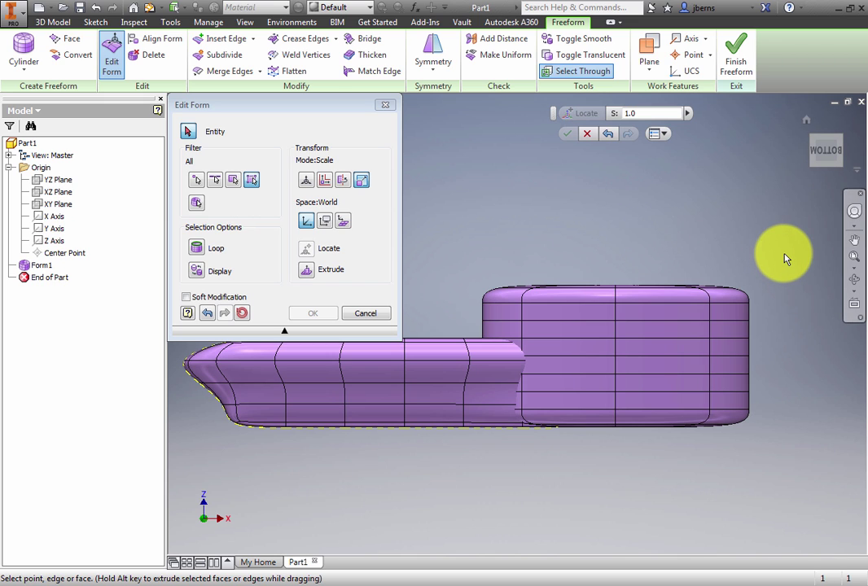
left_click_drag(767, 261, 547, 287)
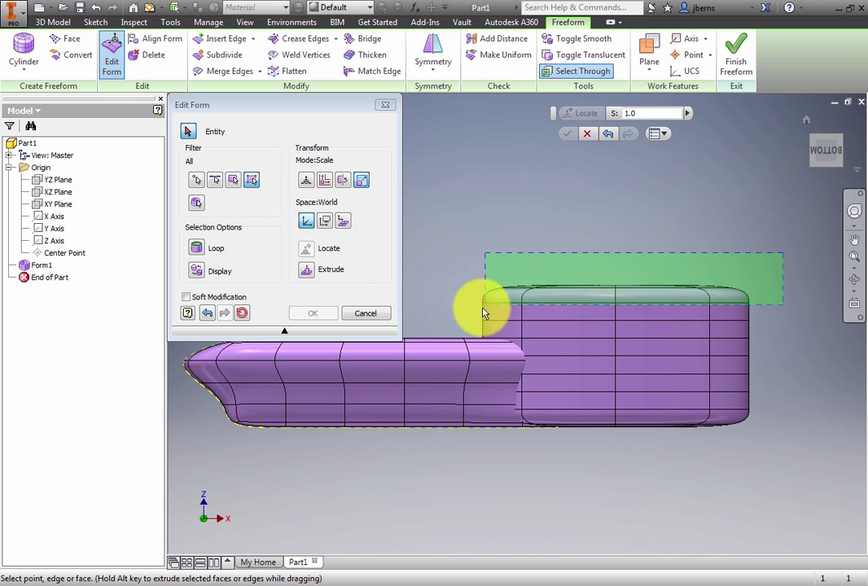
left_click_drag(480, 314, 471, 308)
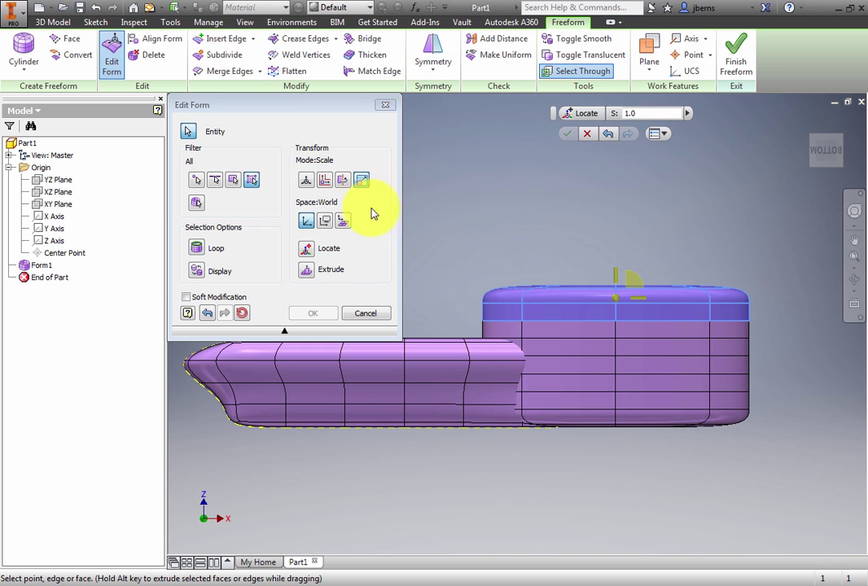
Rotate the selected cylinder faces by -5 degrees in Rotation mode about a triad relocated to the top rim point nearest the box
left_click(342, 182)
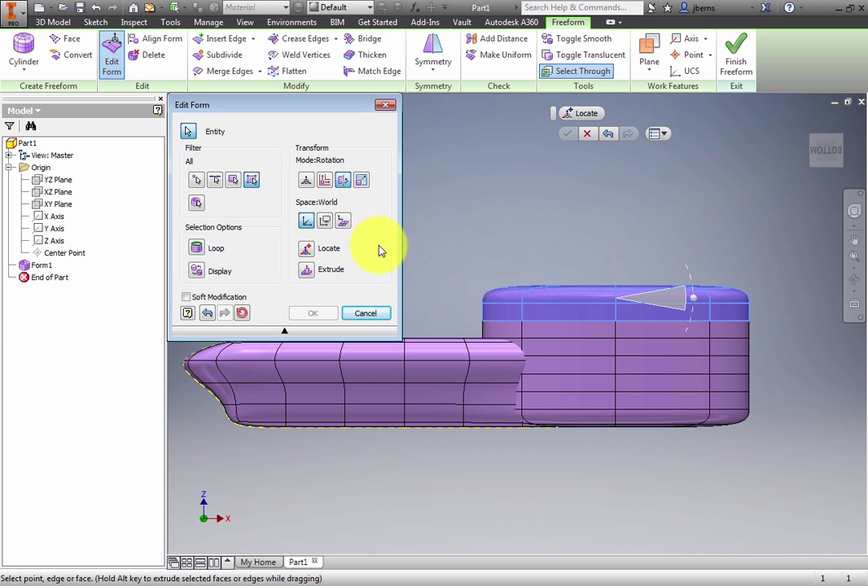
left_click(309, 249)
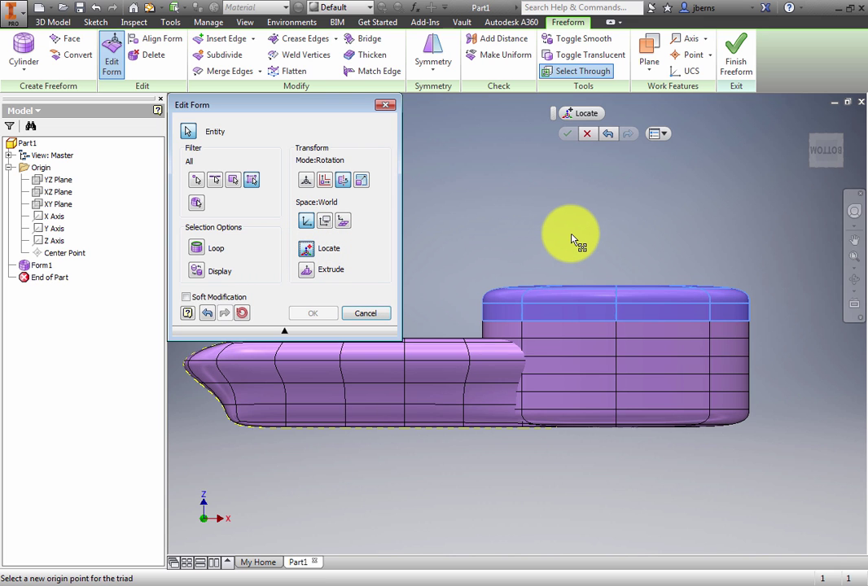
key("F6")
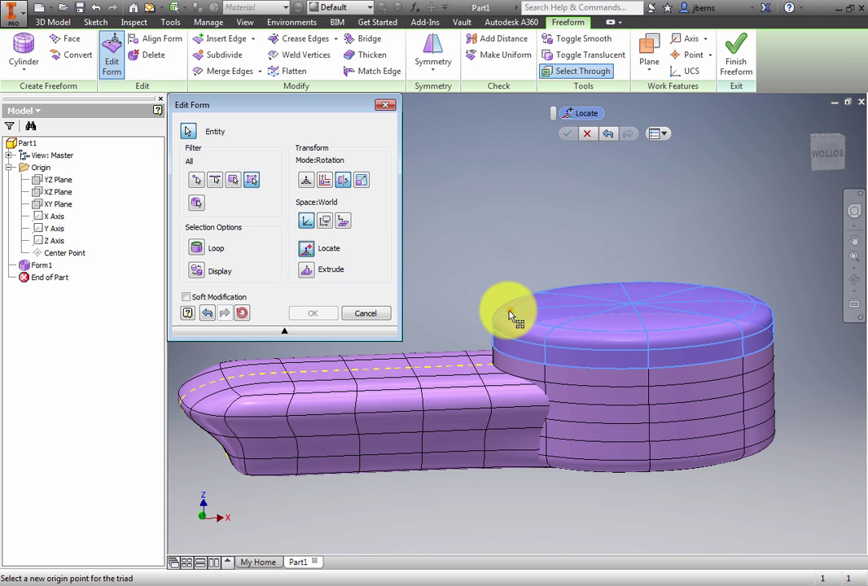
left_click(509, 315)
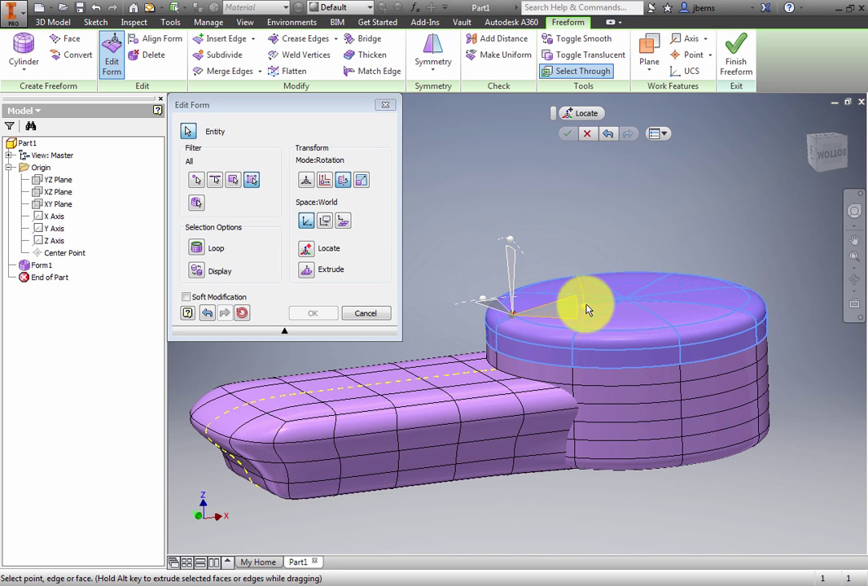
left_click_drag(584, 306, 587, 301)
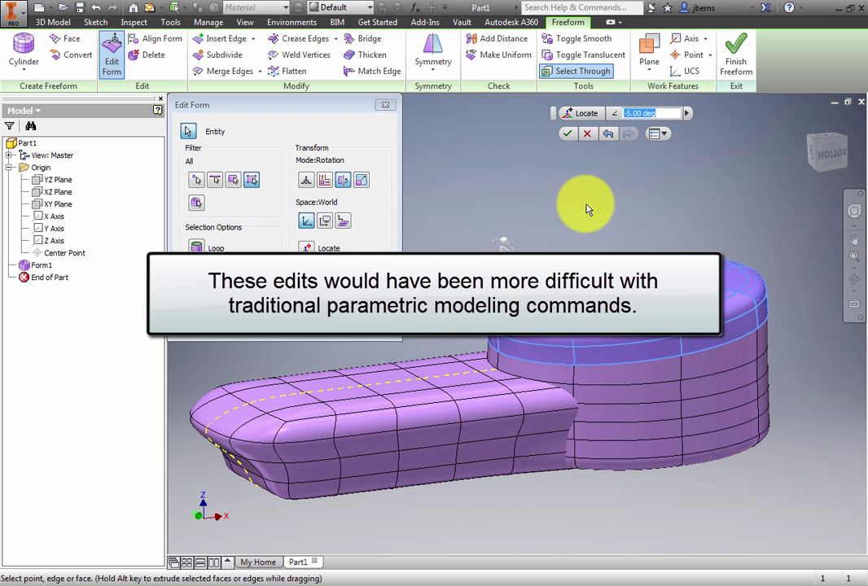
left_click(568, 133)
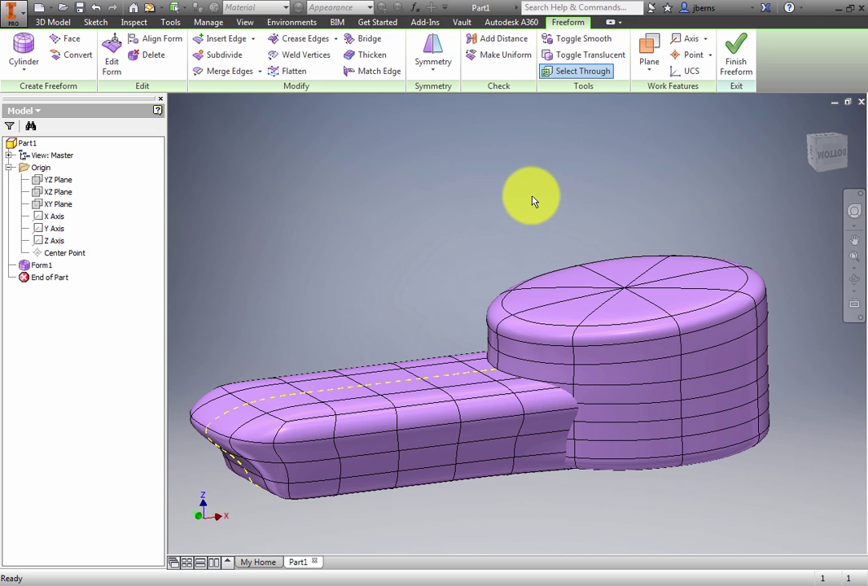
Finish the freeform and join the cylinder solid to the box solid with Combine, using the box as base
left_click(736, 57)
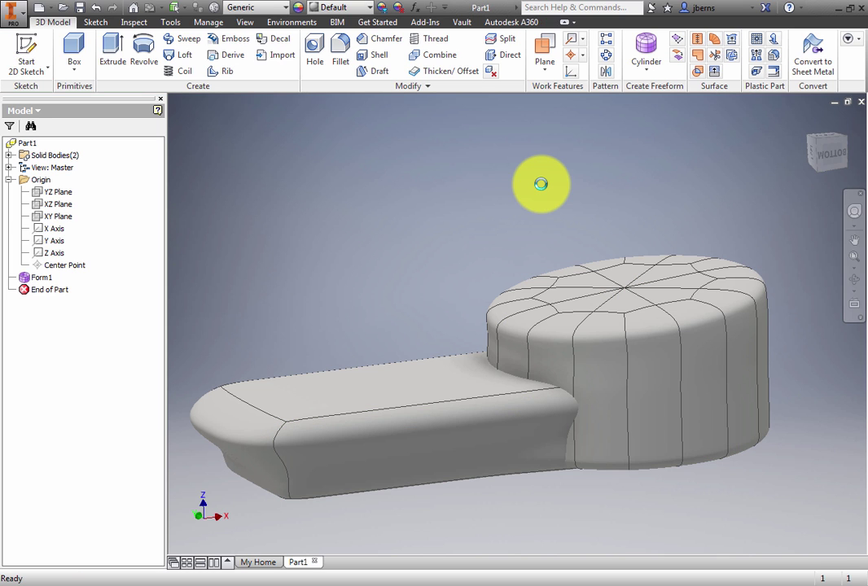
left_click(8, 154)
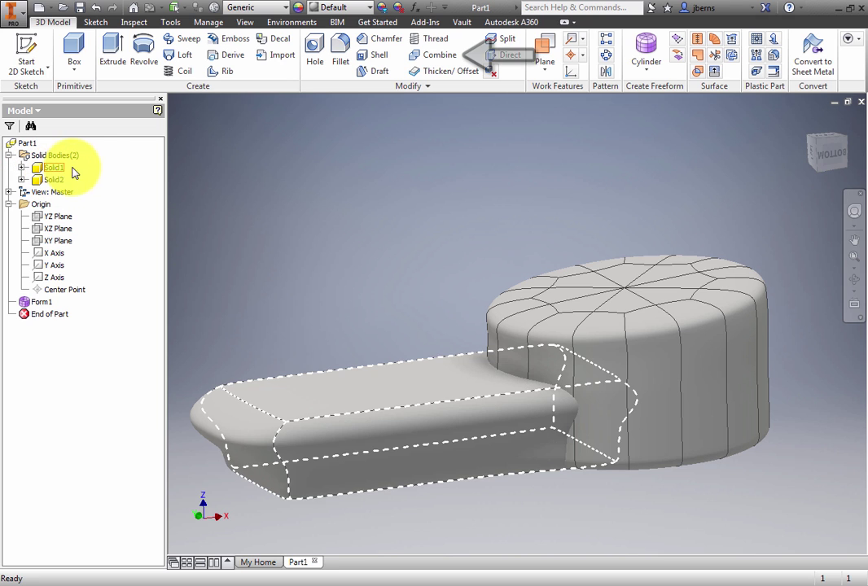
left_click(452, 57)
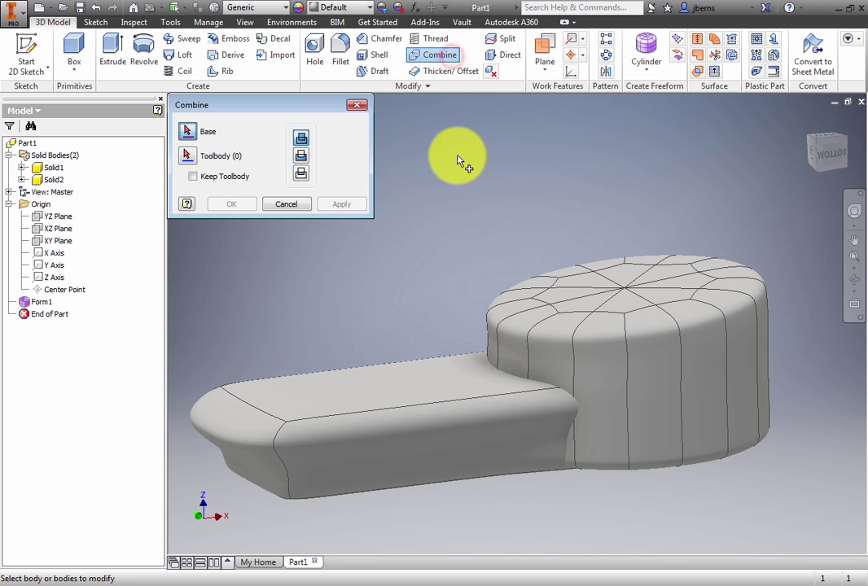
left_click(420, 375)
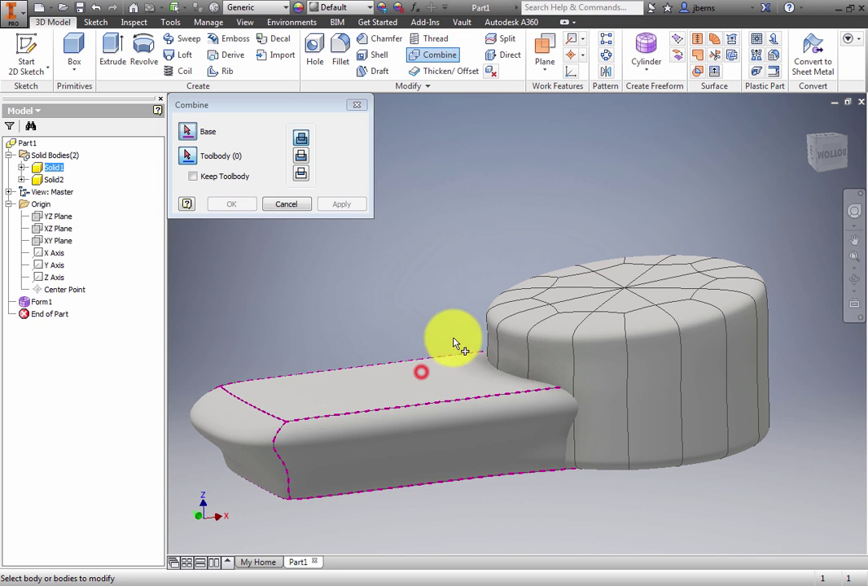
left_click(535, 330)
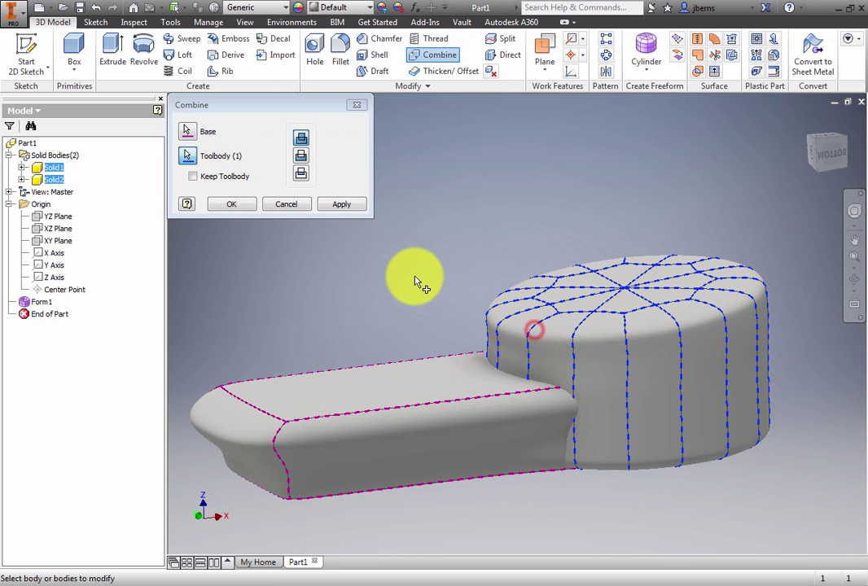
left_click(240, 204)
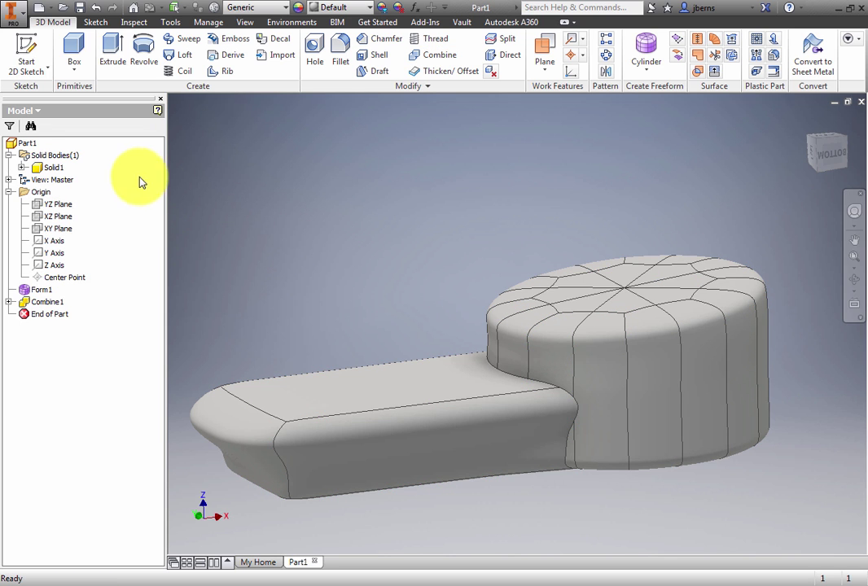
Fillet the seam between the box and the cylinder with a 5 mm radius and shell the combined solid to 2 mm walls
left_click(54, 167)
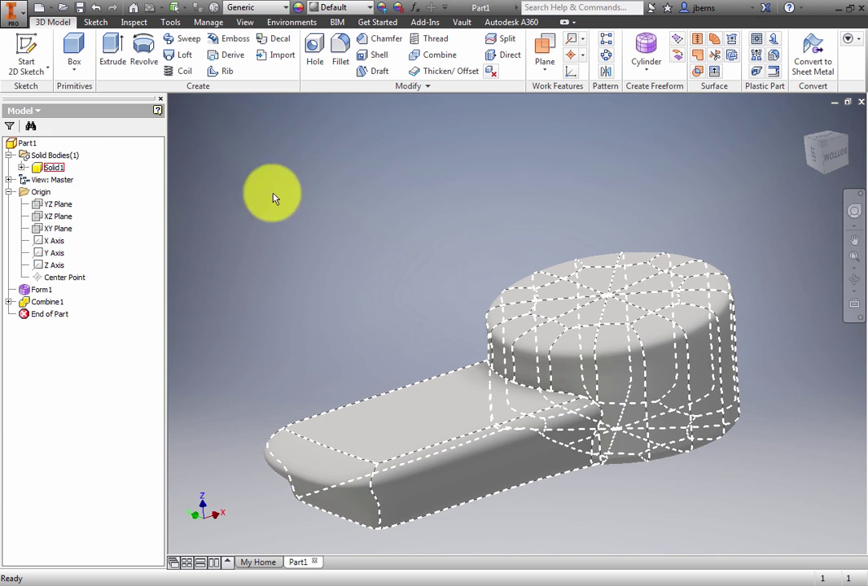
left_click(415, 265)
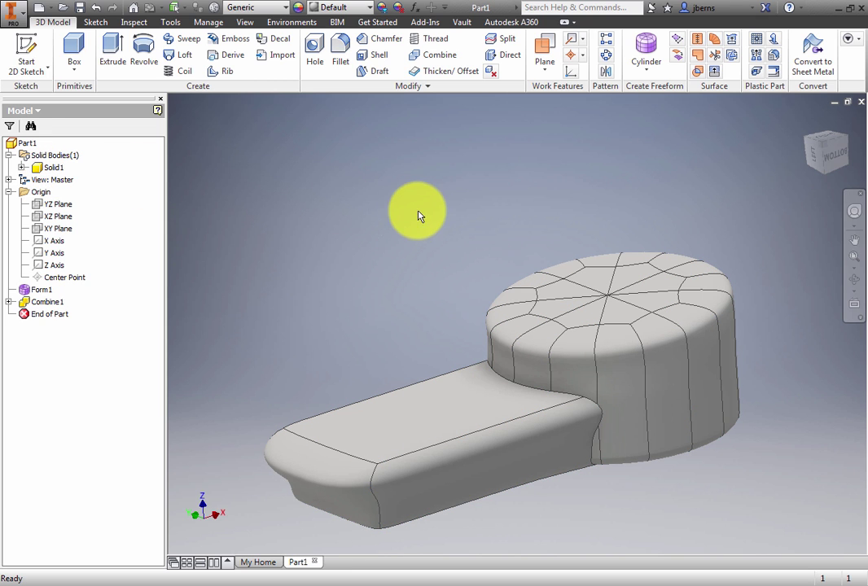
left_click(339, 53)
left_click(524, 389)
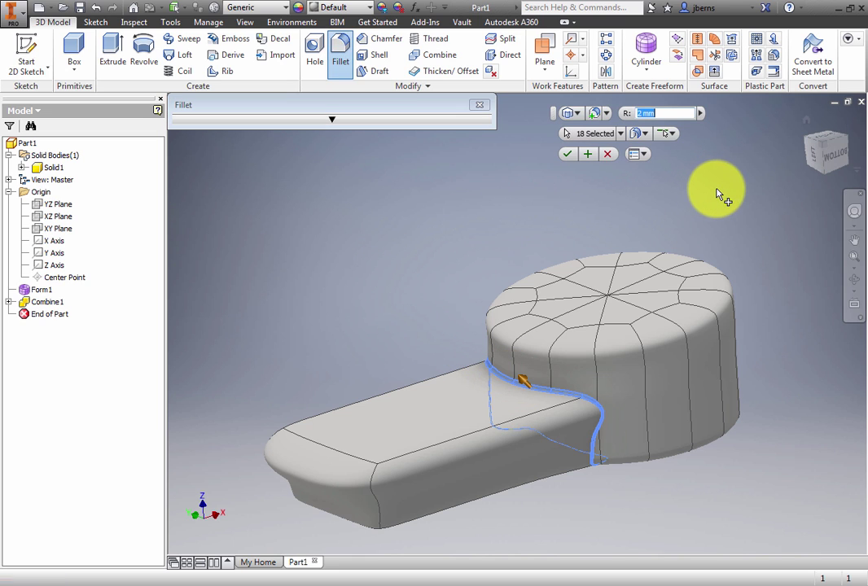
type("5")
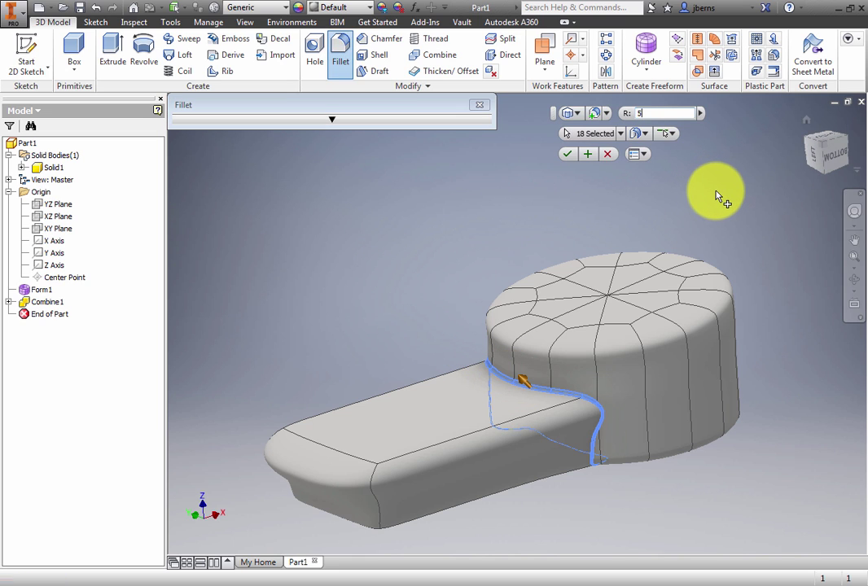
left_click(568, 155)
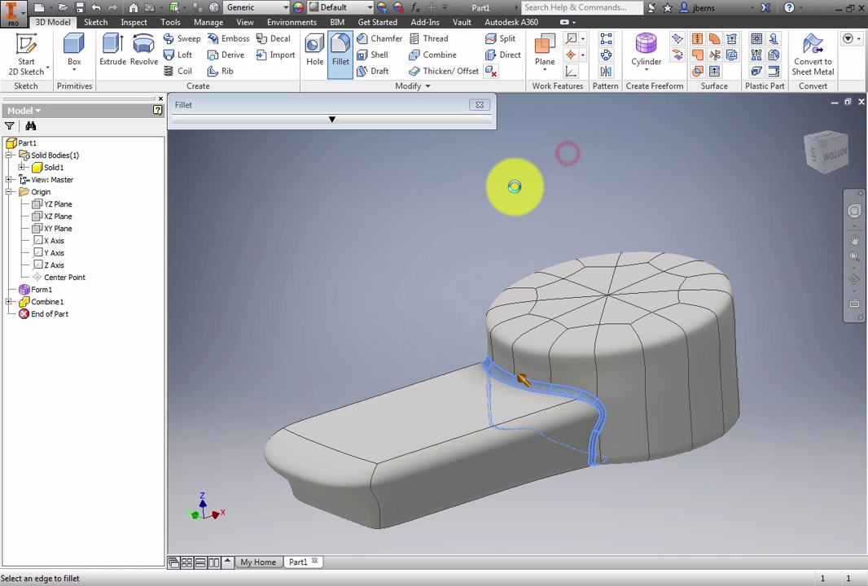
left_click(377, 57)
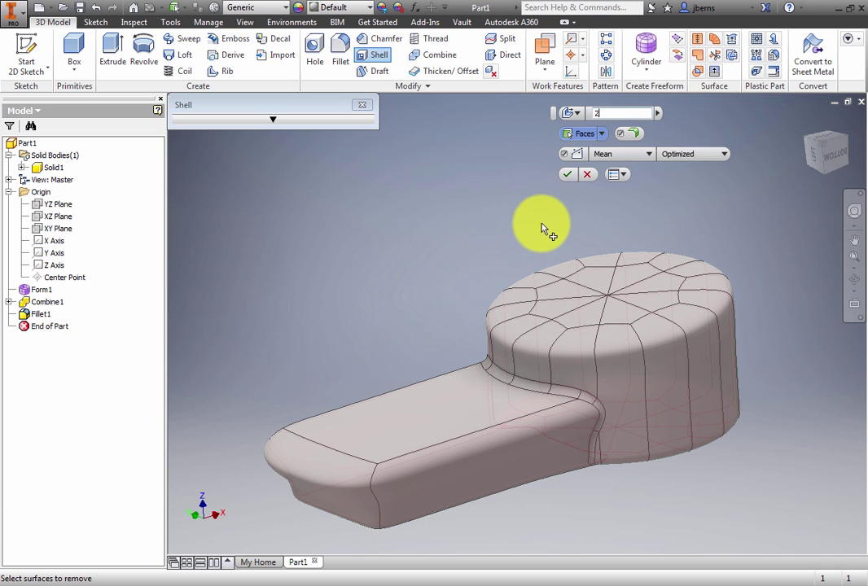
left_click(568, 177)
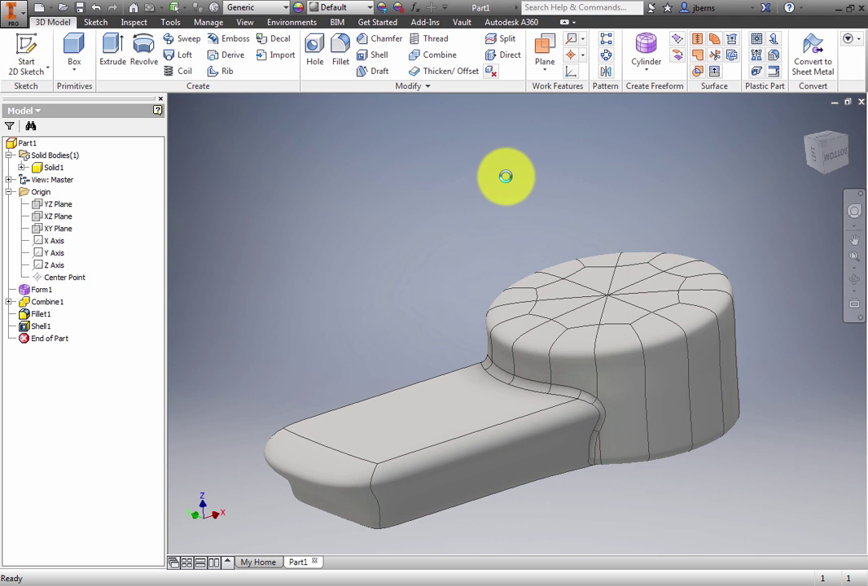
Create a work point at the center vertex of the cylinder's top and a work axis through it, normal to the top face
left_click(571, 54)
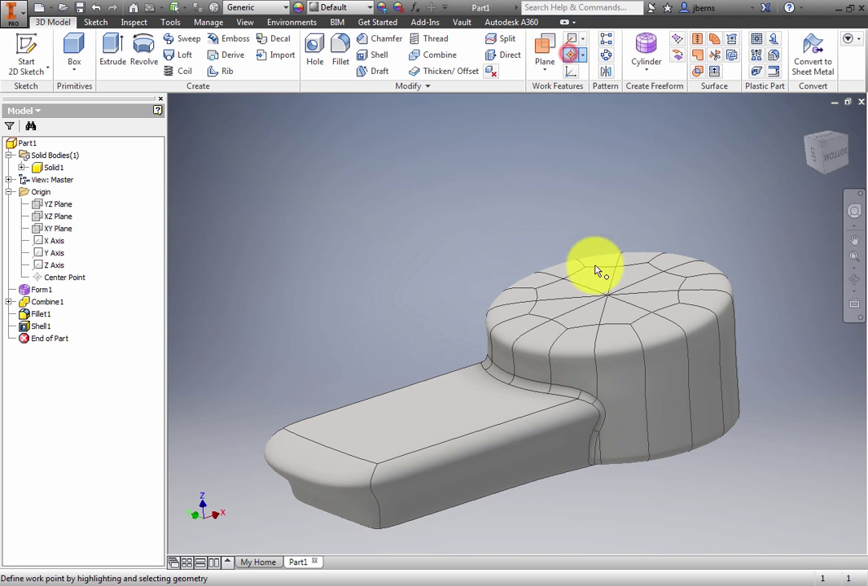
left_click(606, 294)
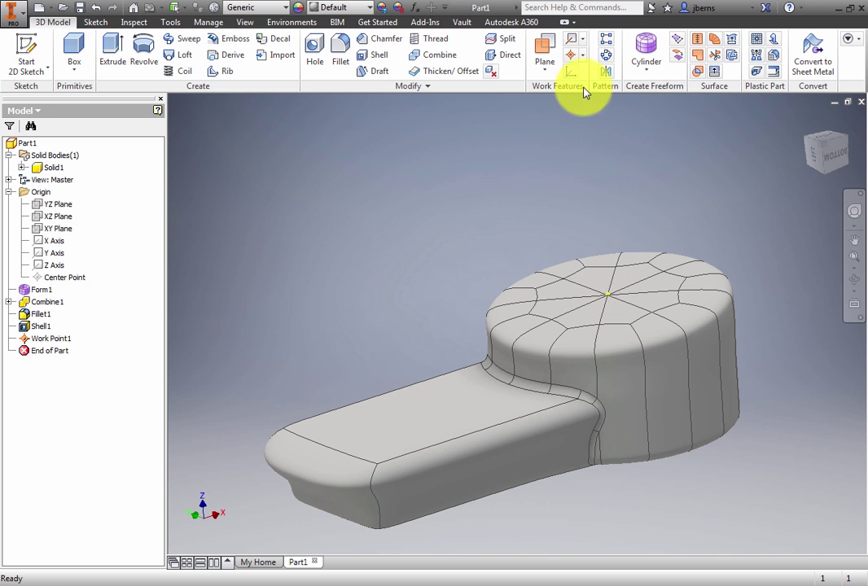
left_click(571, 39)
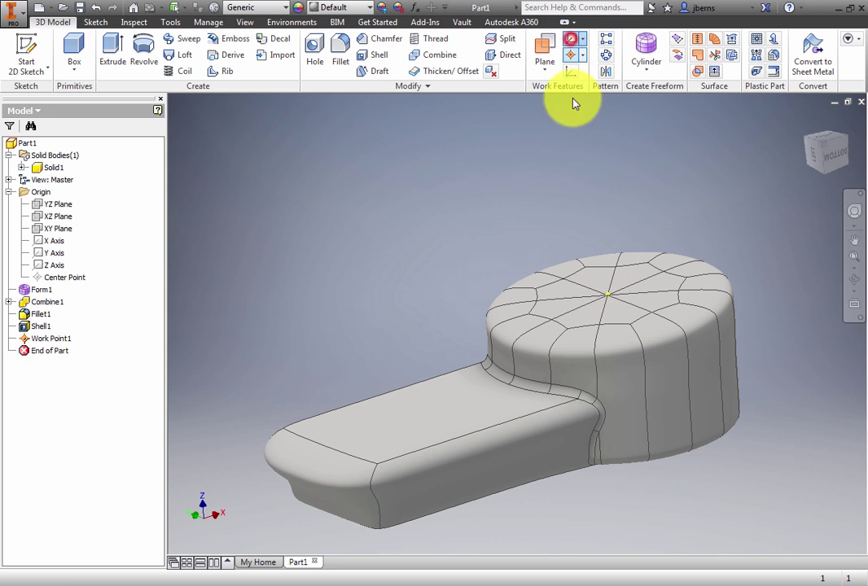
left_click(609, 298)
left_click(625, 281)
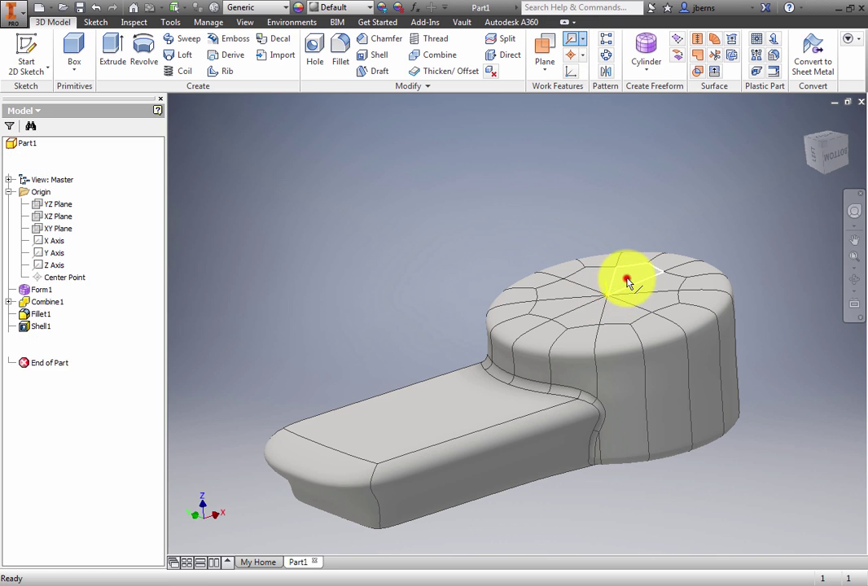
Place a hole with On Point placement and Distance termination at the top work point, directed along the work axis
right_click(528, 189)
left_click(568, 202)
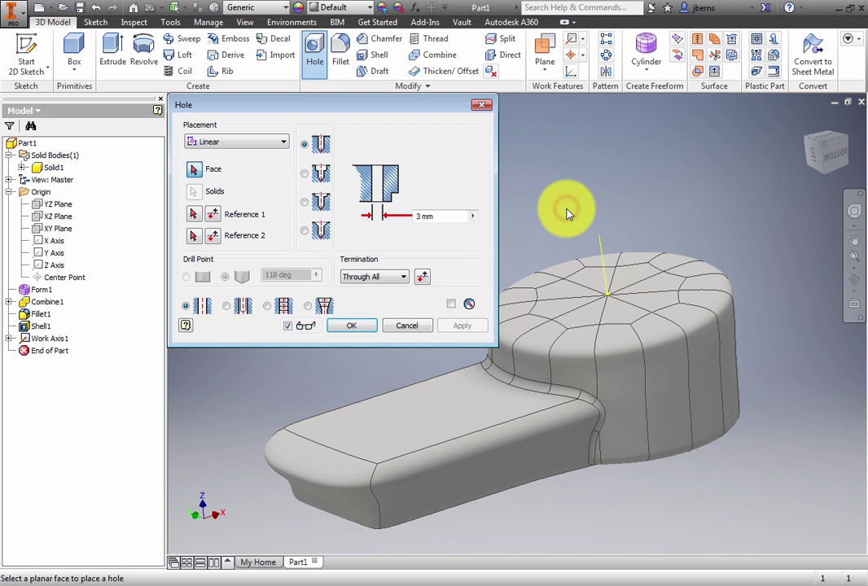
left_click(252, 142)
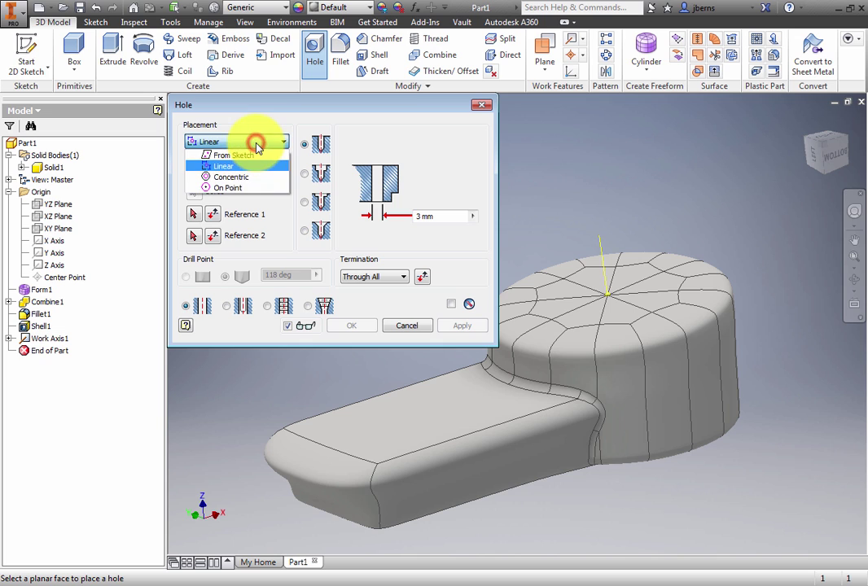
left_click(259, 189)
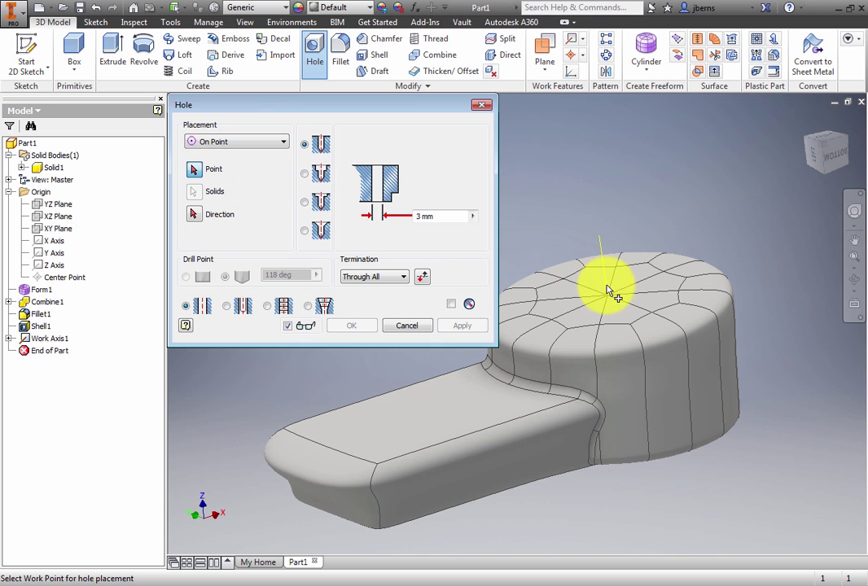
left_click(395, 279)
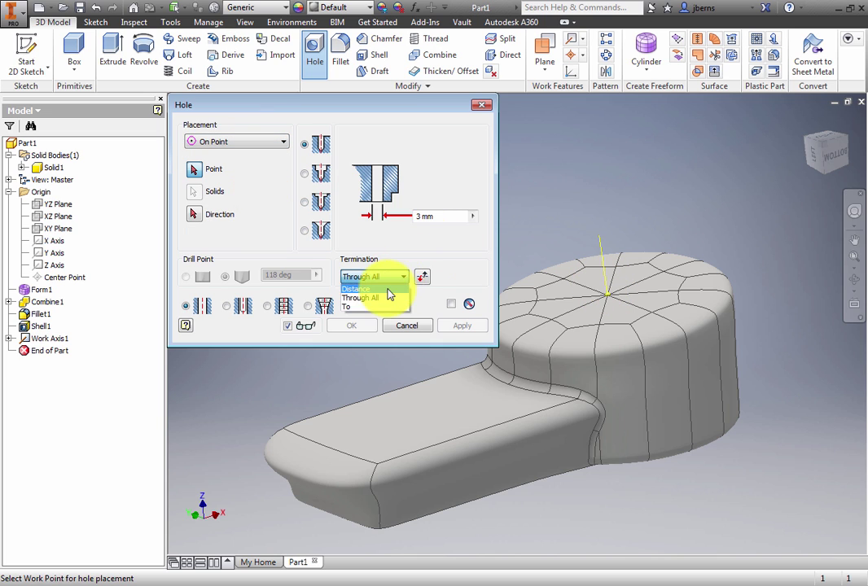
left_click(387, 288)
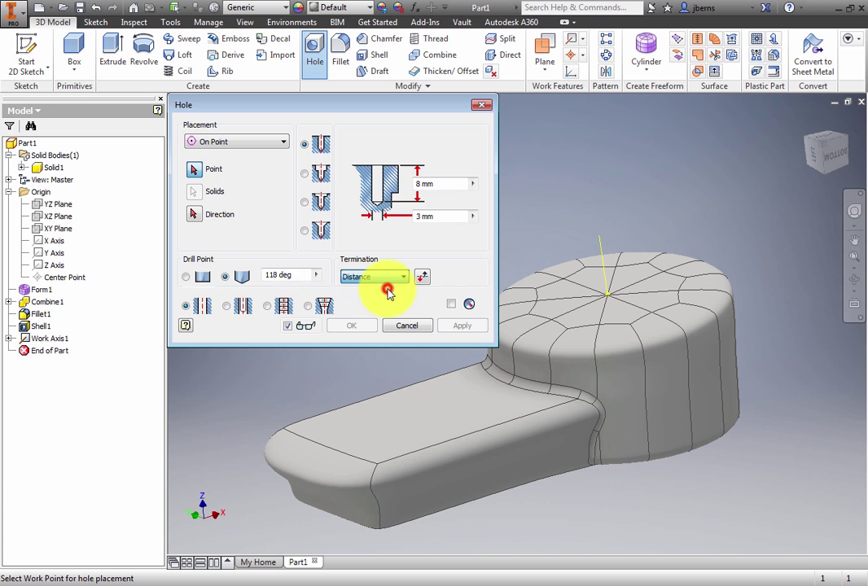
left_click(606, 300)
left_click(601, 242)
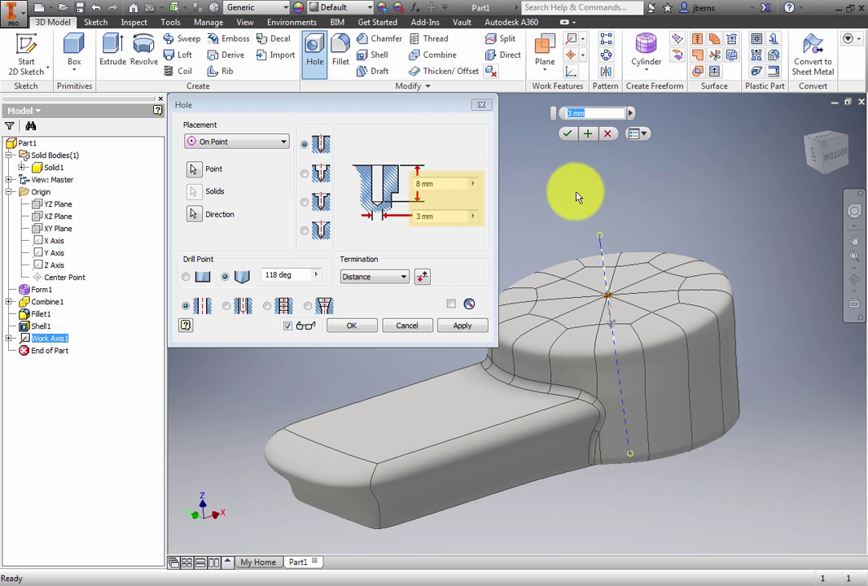
Set the hole's depth to 5 mm and its diameter to 125 mm, and create it
left_click(443, 185)
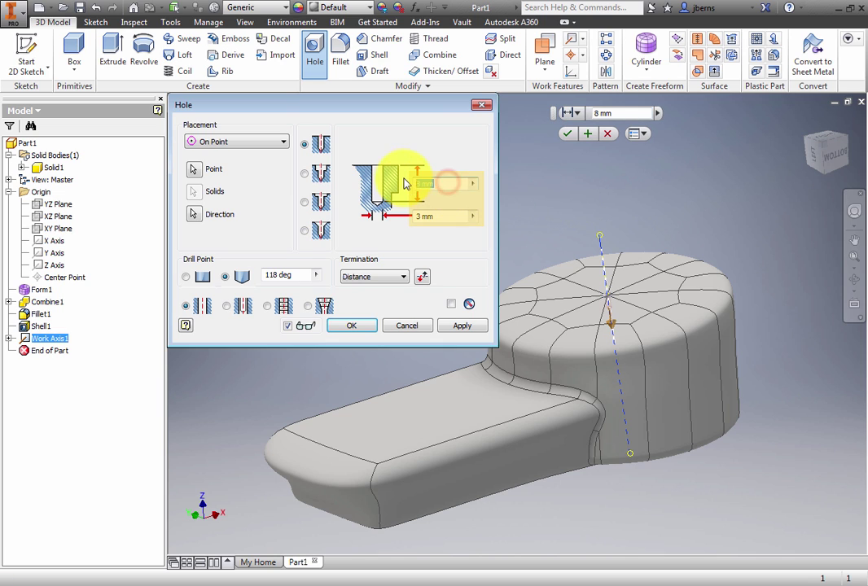
type("5")
left_click(445, 216)
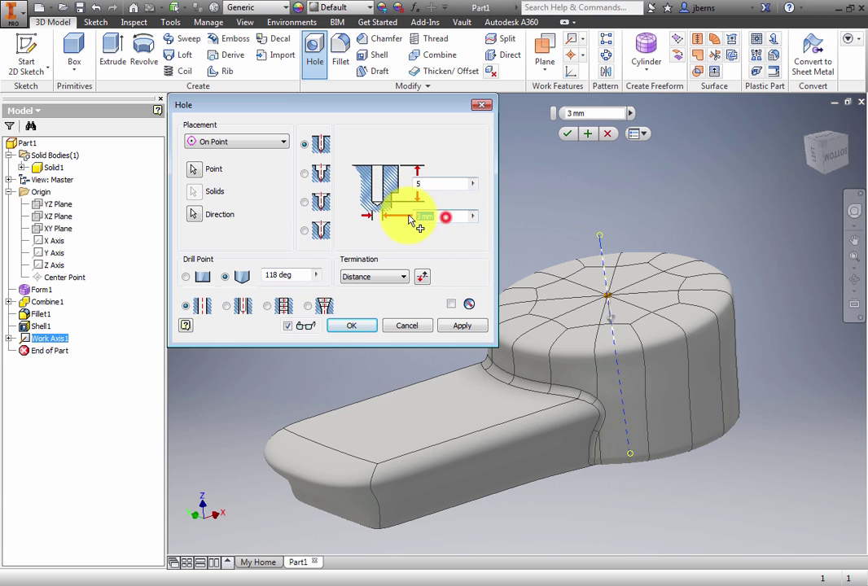
type("125")
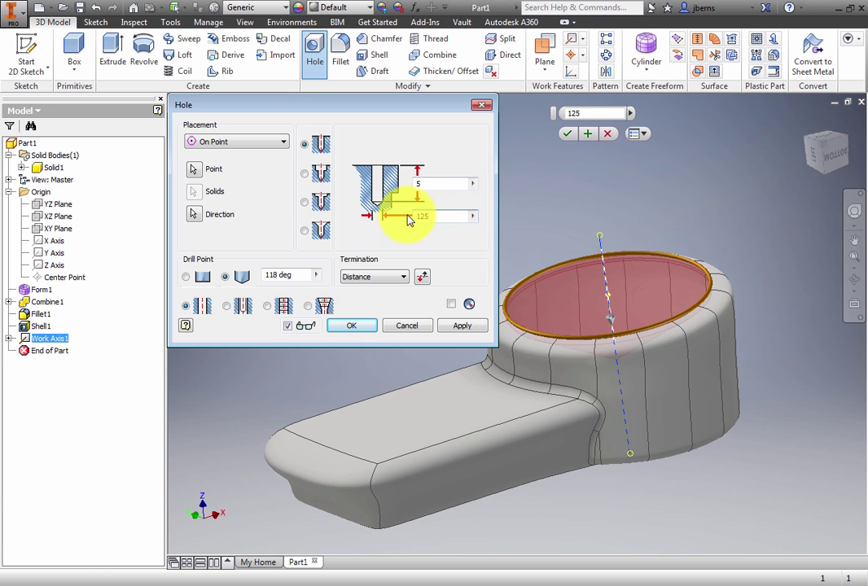
left_click(356, 326)
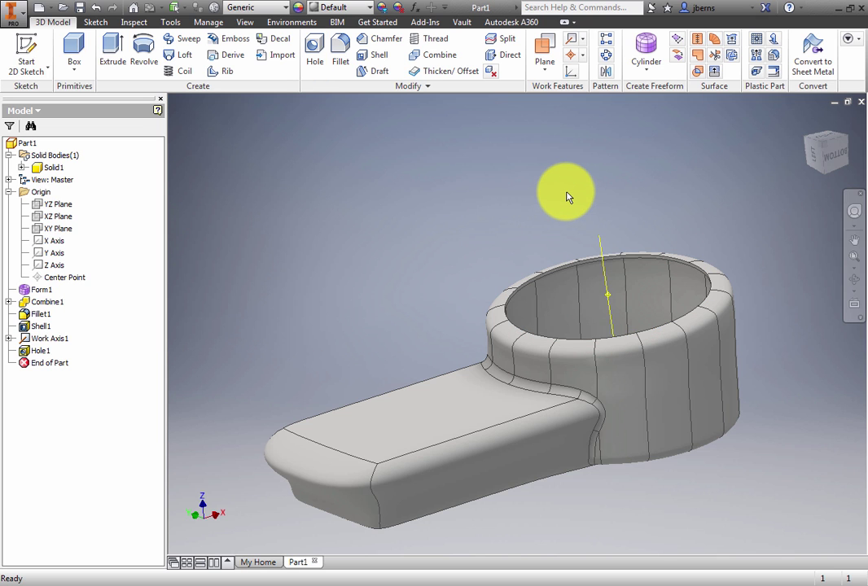
Turn off the visibility of the work axis and try to hide the work point nested under it
key("F6")
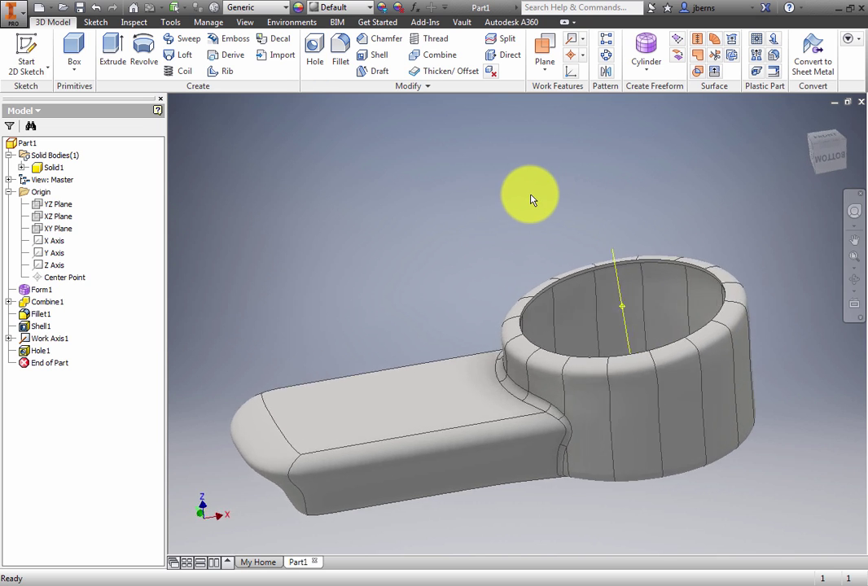
right_click(57, 337)
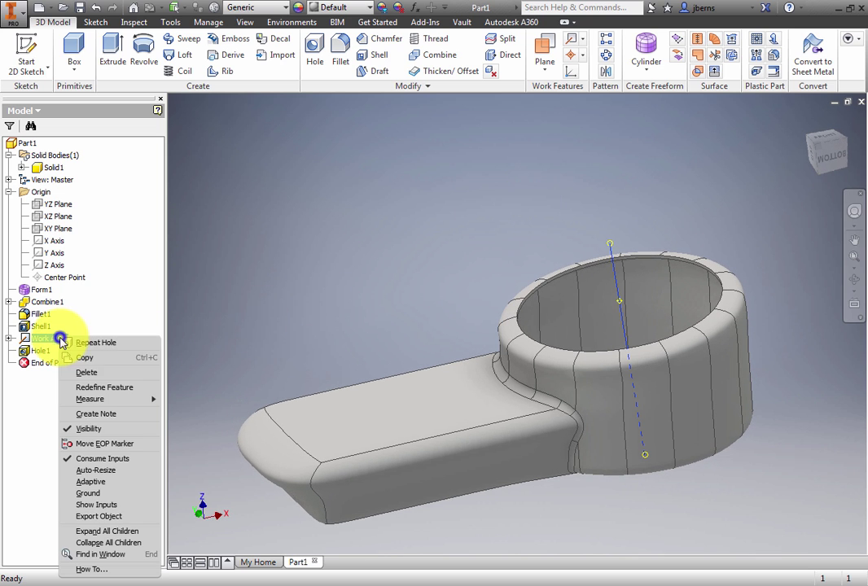
left_click(89, 426)
right_click(32, 350)
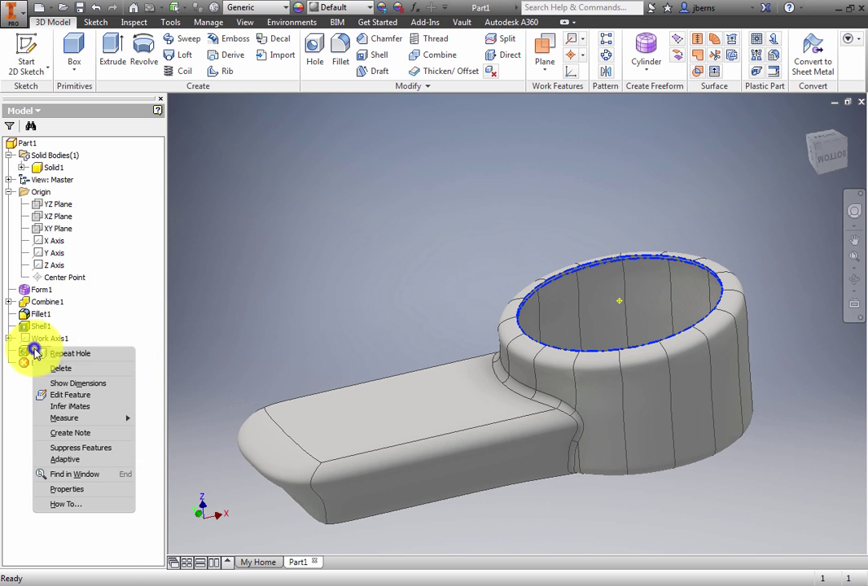
left_click(76, 329)
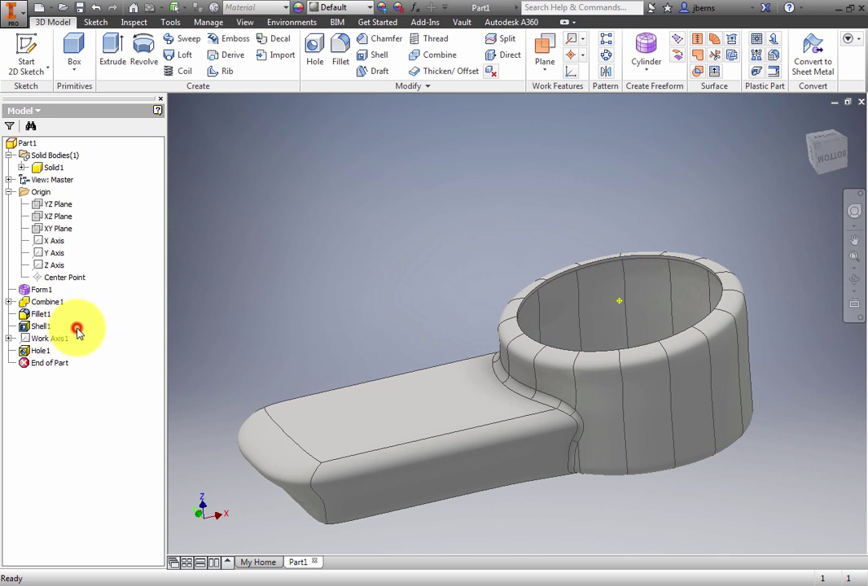
left_click(8, 338)
right_click(57, 351)
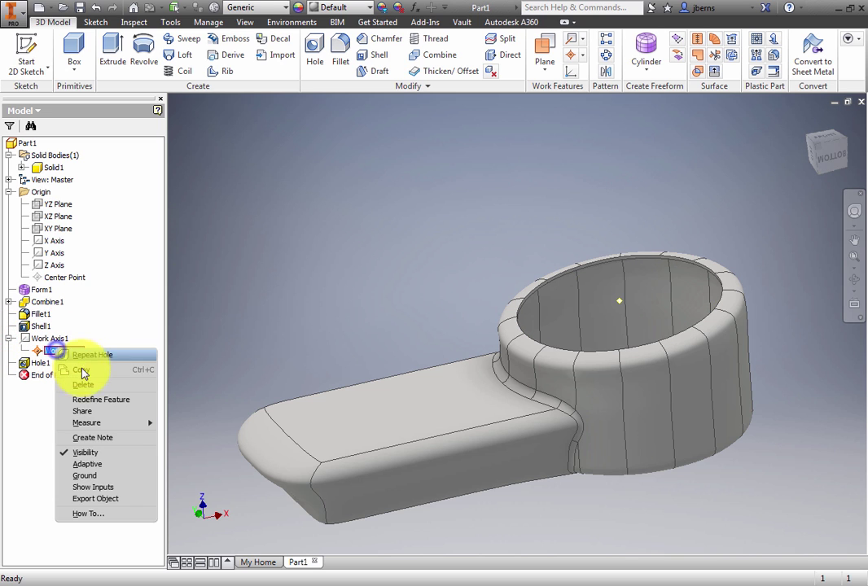
left_click(89, 452)
left_click(316, 219)
Split the solid into two bodies with the Split Solid option, using the XZ plane as the split tool
left_click(505, 39)
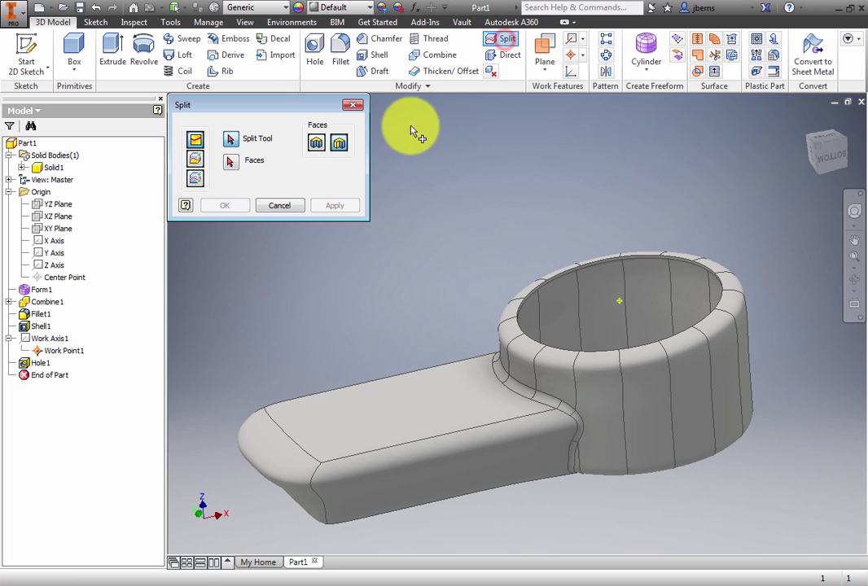
left_click(195, 181)
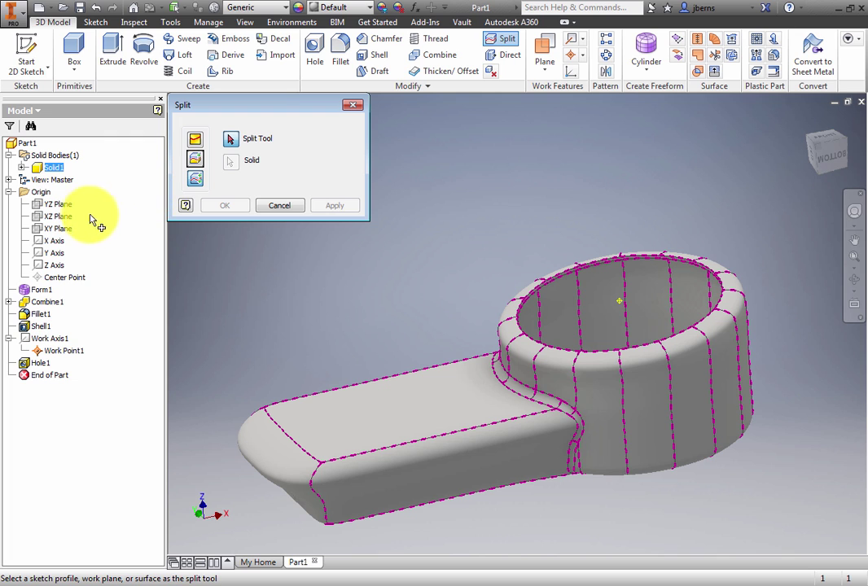
left_click(59, 216)
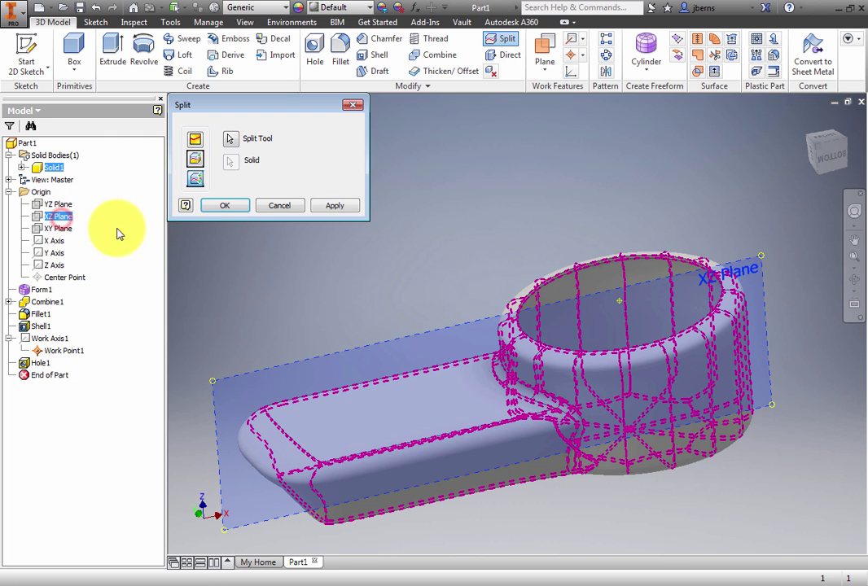
left_click(233, 206)
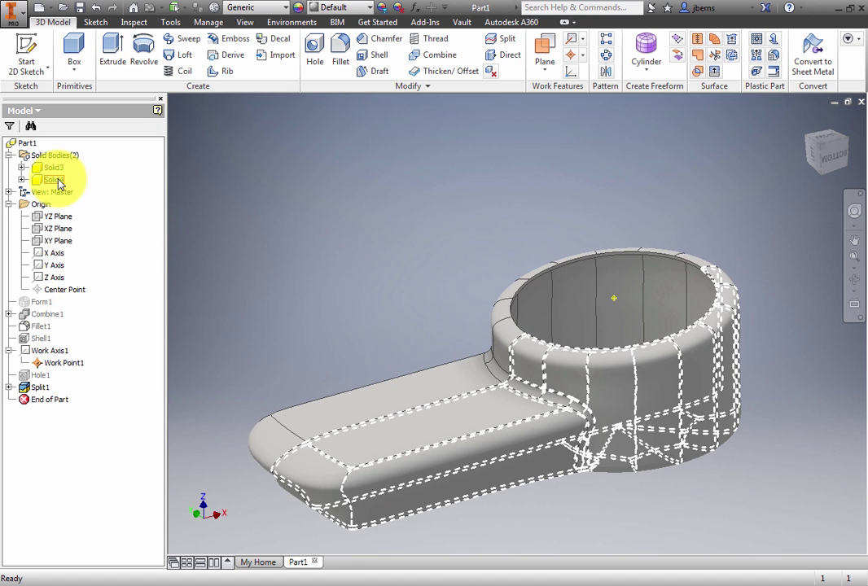
Hide the second of the two split bodies to expose the hollow interior
right_click(58, 182)
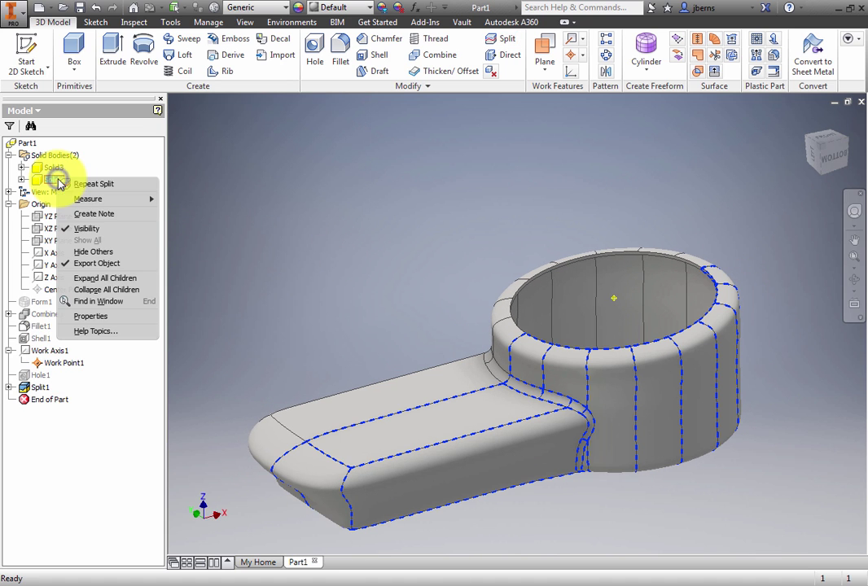
left_click(118, 233)
middle_click_drag(310, 219, 468, 236, "shift")
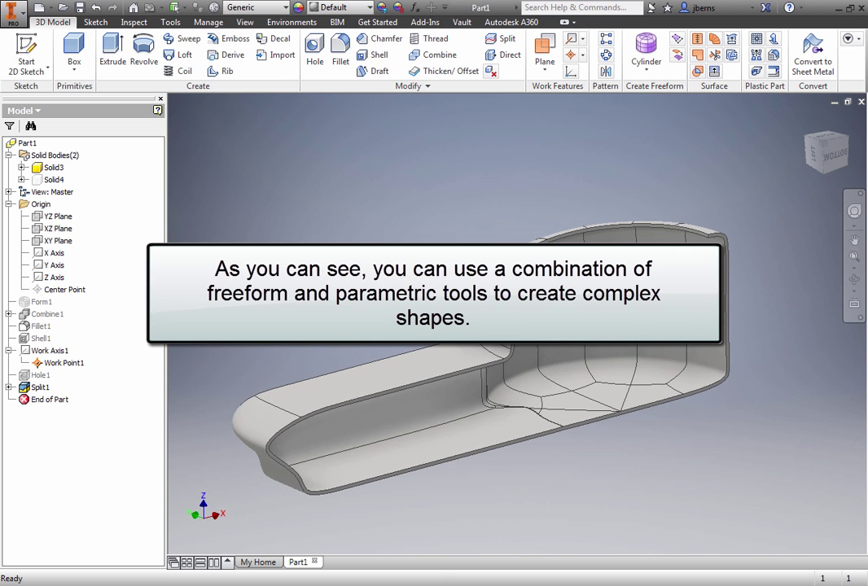